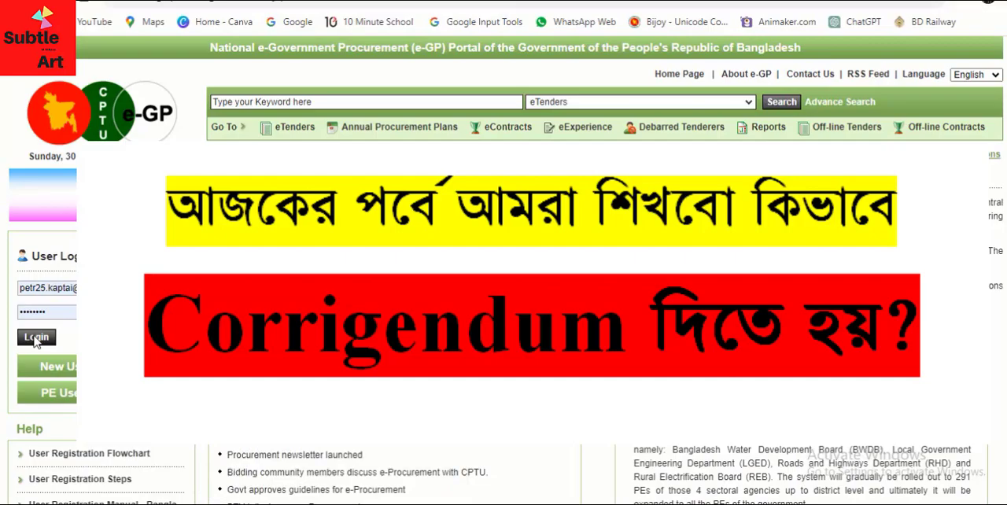
Postpone the upazila update of the procuring entity office and dismiss the tender validity extension notice
click(302, 281)
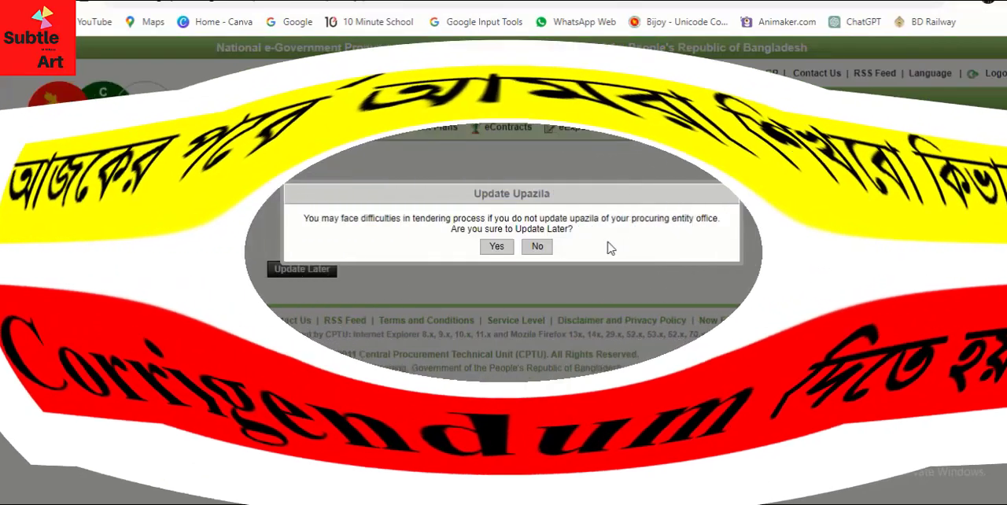
click(535, 248)
click(305, 281)
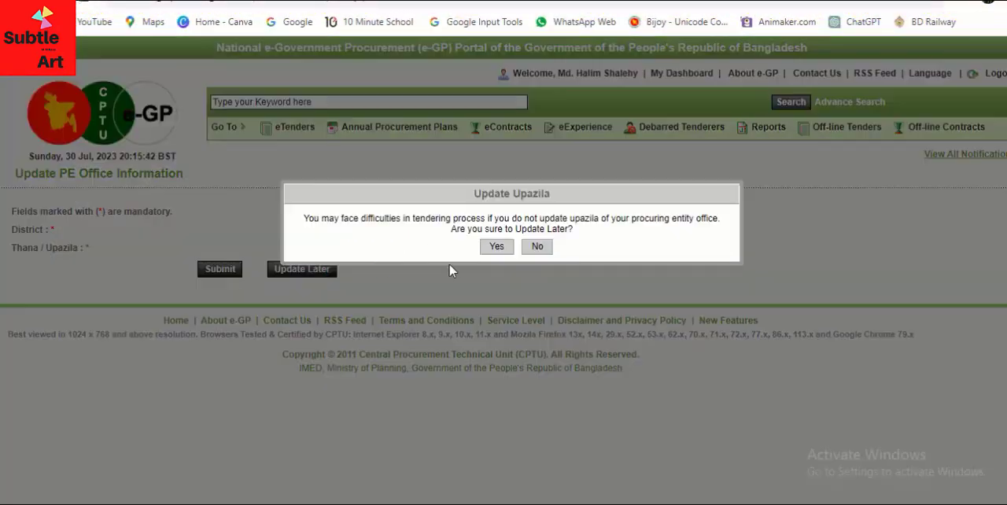
click(493, 247)
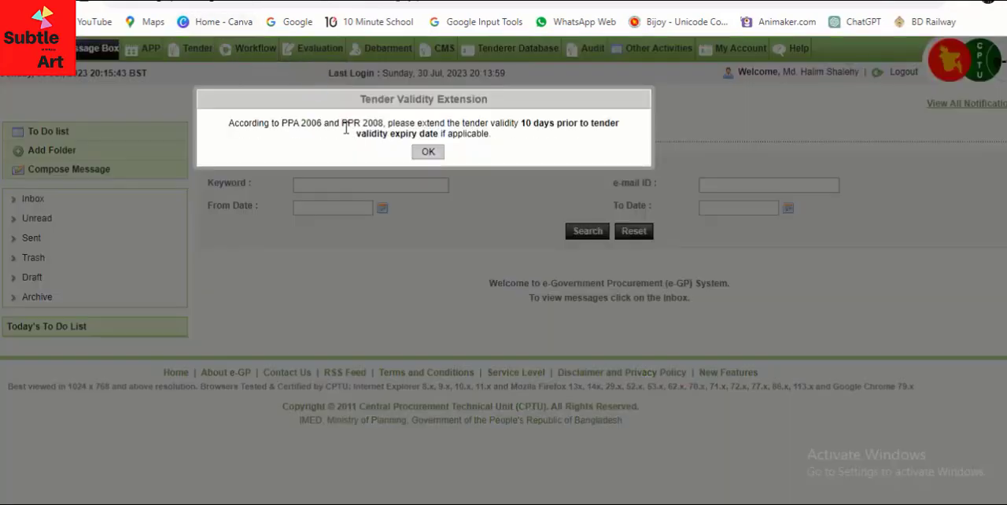
click(428, 152)
Open the list of the office's own tenders and bring up its search results
mouse_move(189, 53)
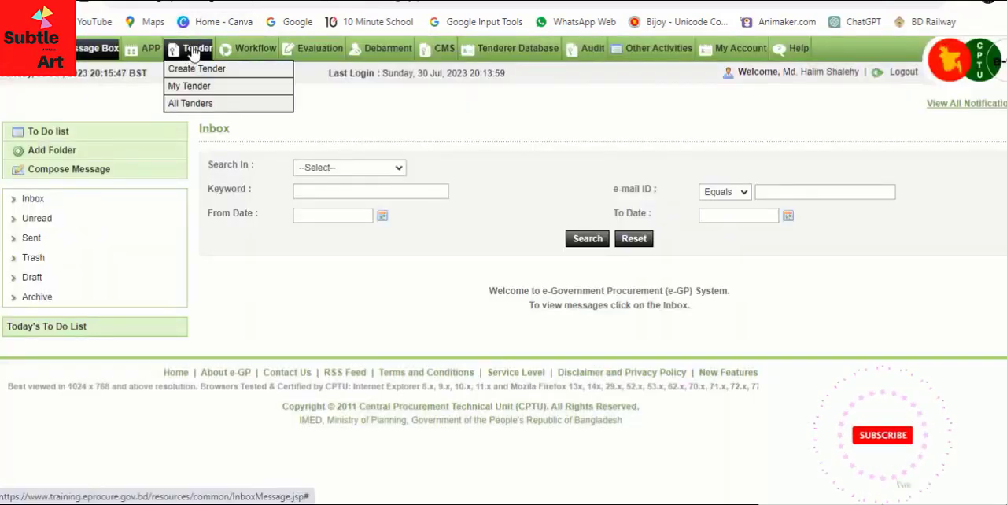
click(196, 86)
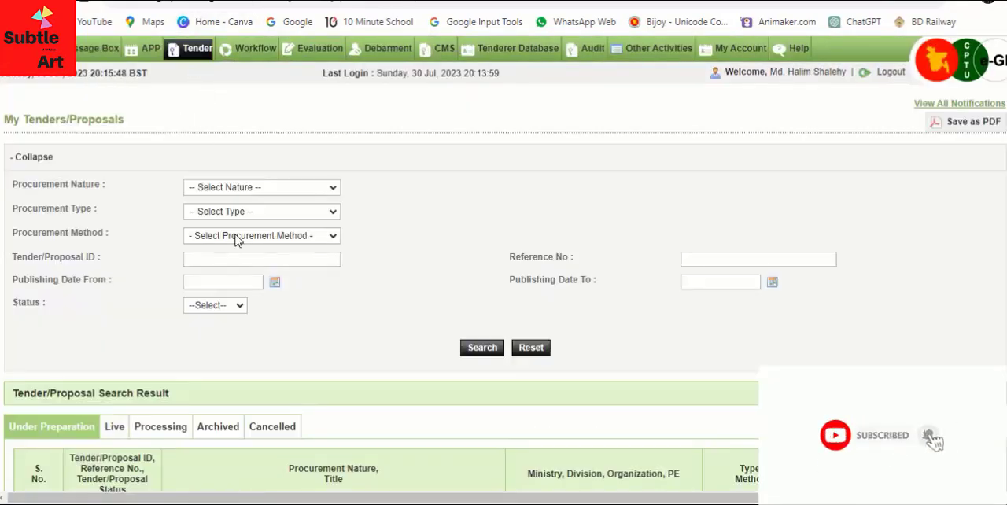
scroll(344, 265, down, 3)
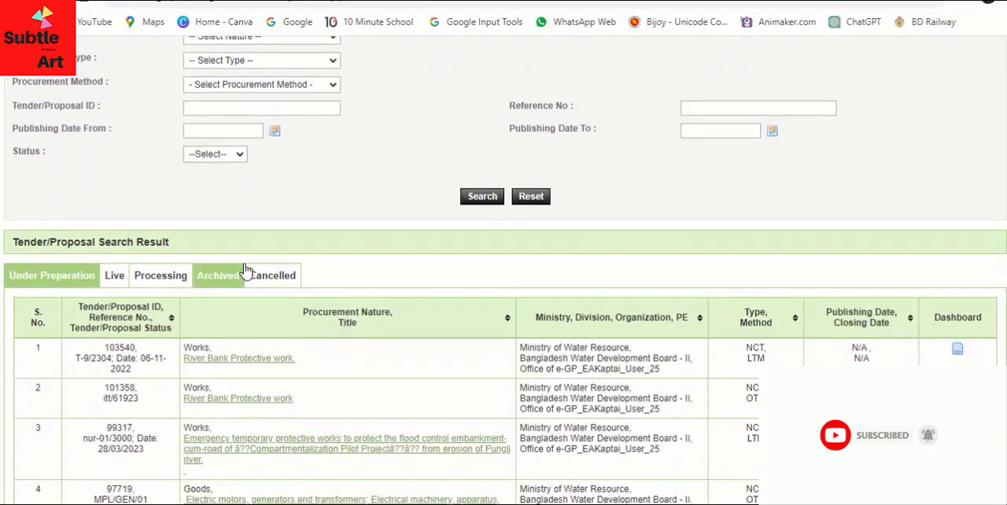
scroll(382, 279, up, 2)
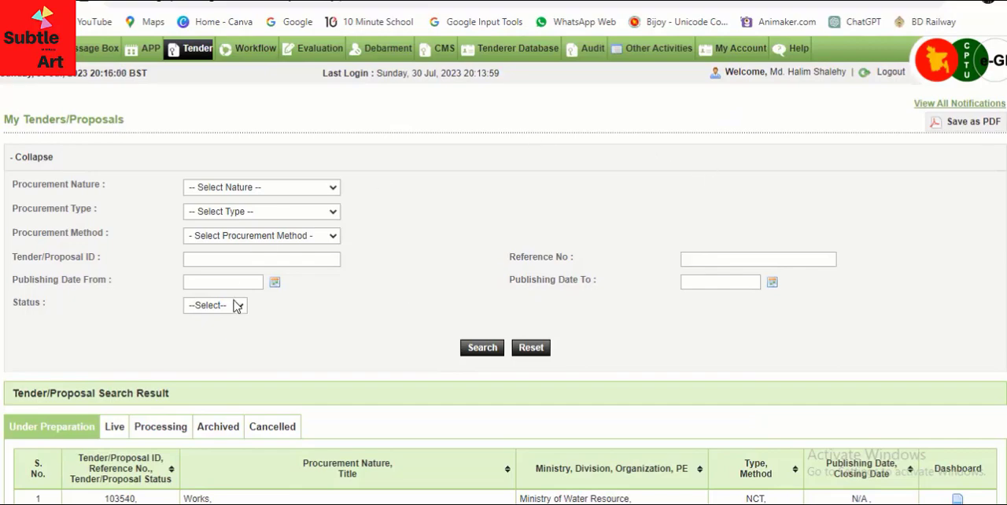
scroll(310, 342, down, 1)
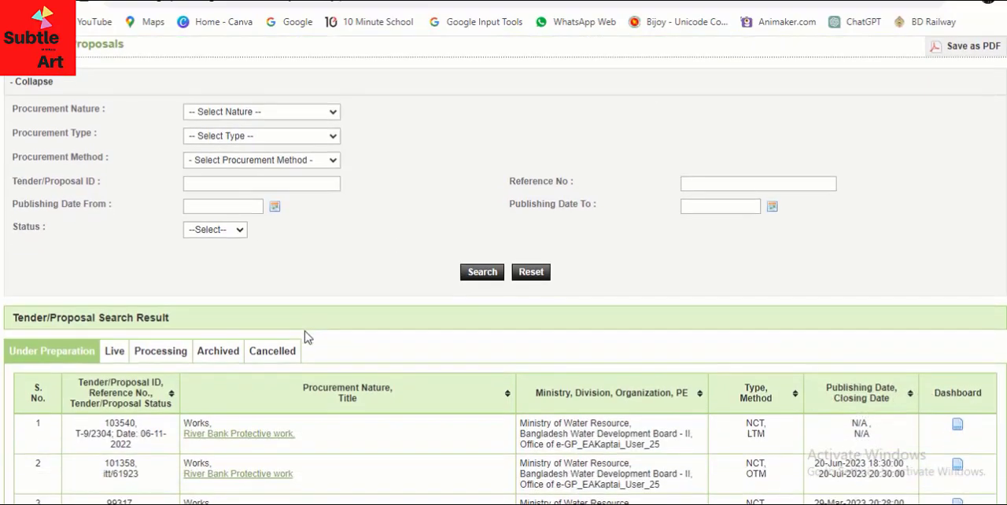
Show the live tenders and open the dashboard of "River Bank protective work along the left bank of Meghna river."
click(116, 352)
scroll(236, 279, down, 1)
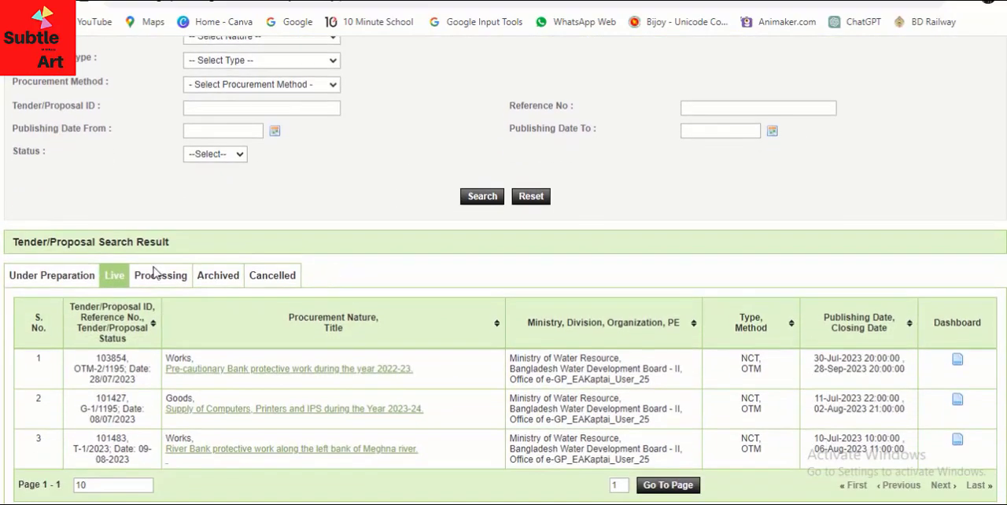
scroll(126, 275, down, 2)
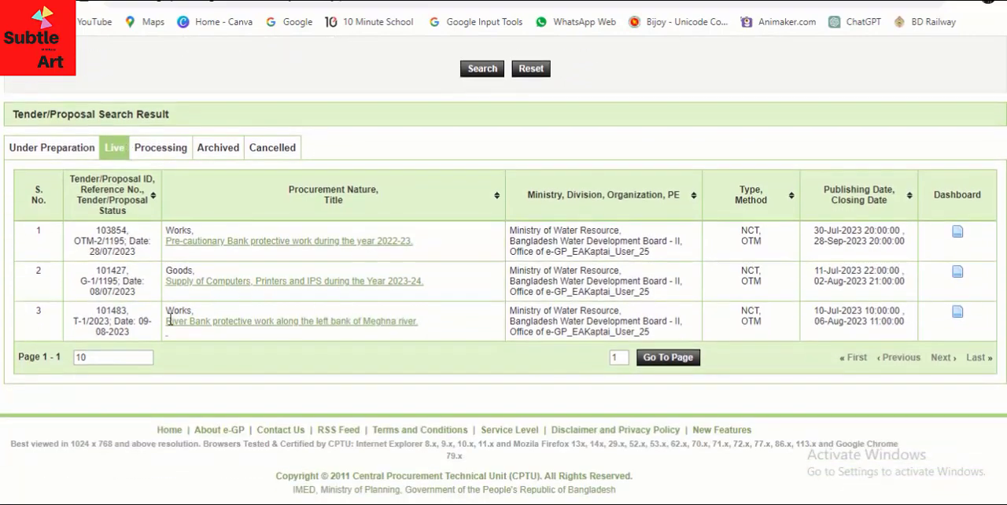
drag(128, 311, 95, 312)
click(957, 311)
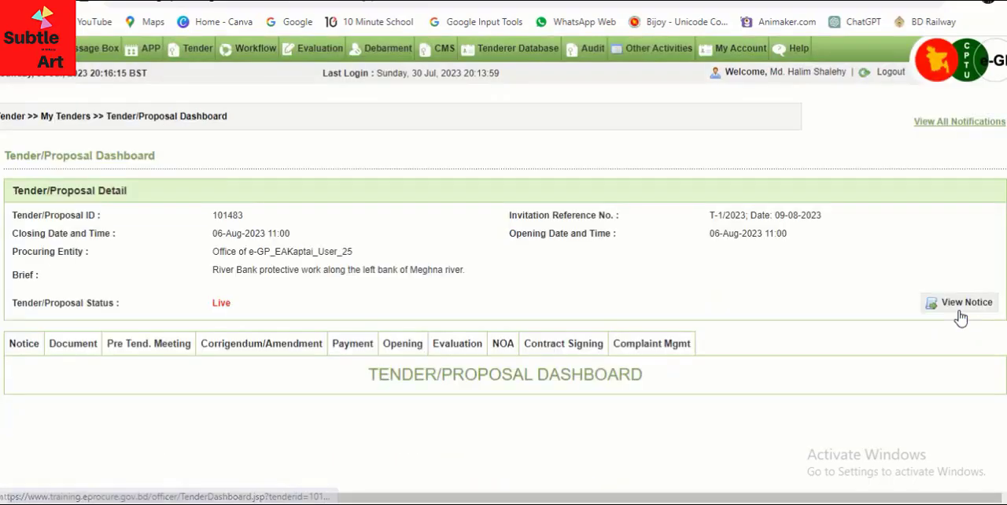
Start preparing a corrigendum/amendment for this tender
scroll(202, 407, down, 2)
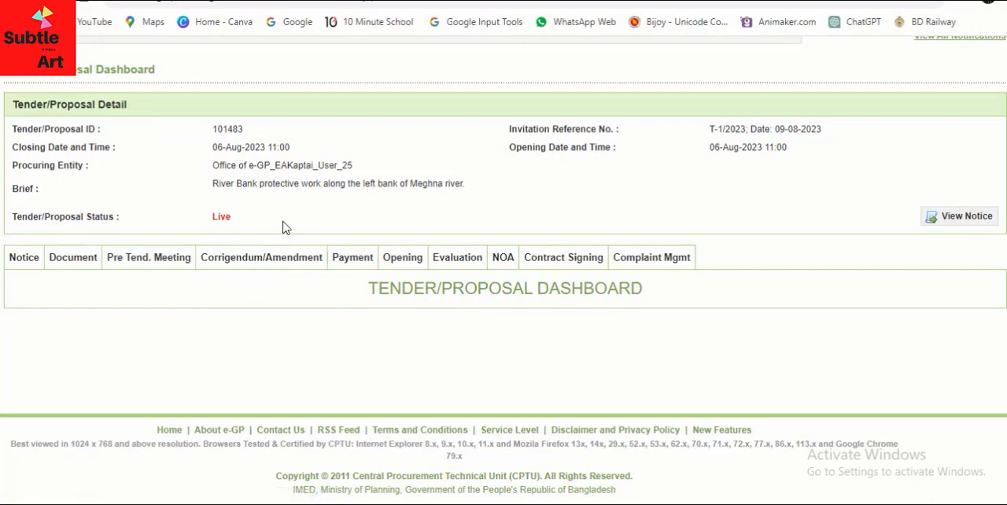
click(275, 266)
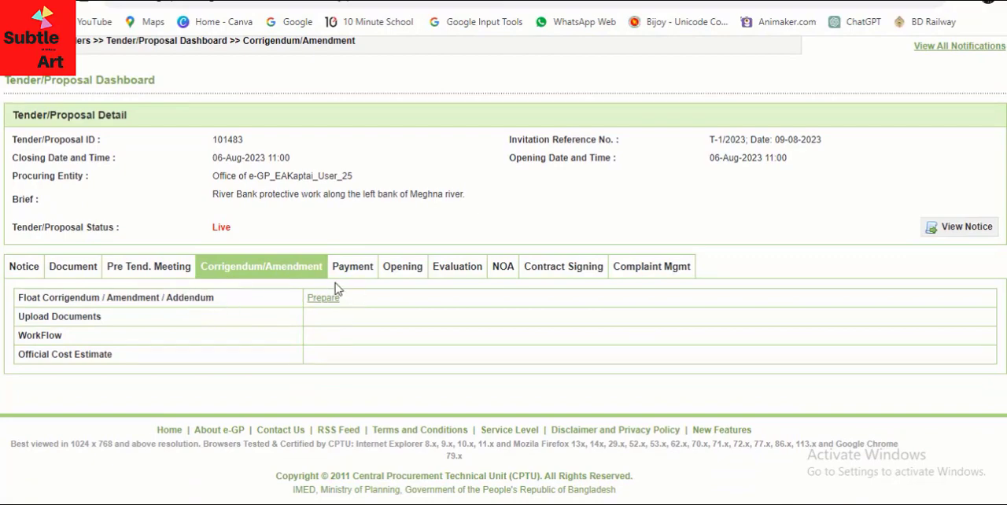
click(319, 299)
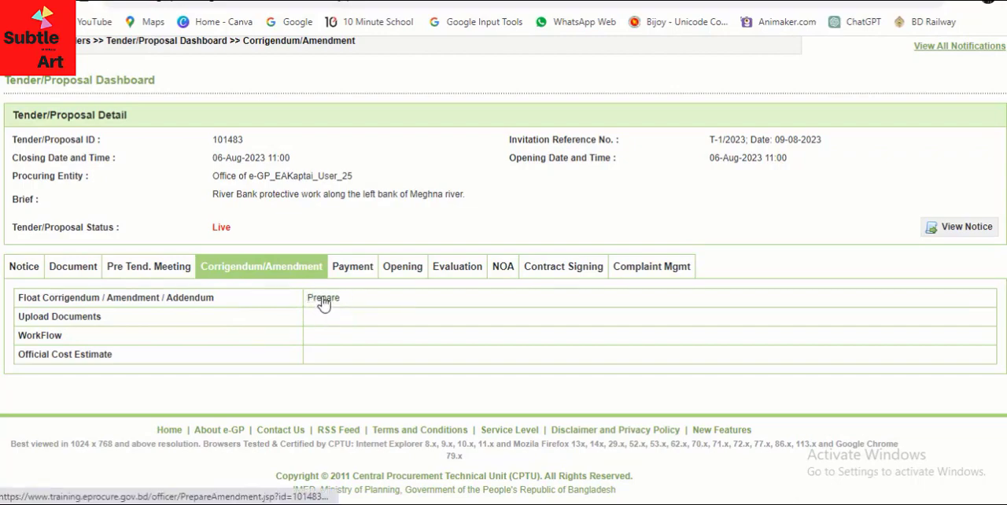
click(324, 302)
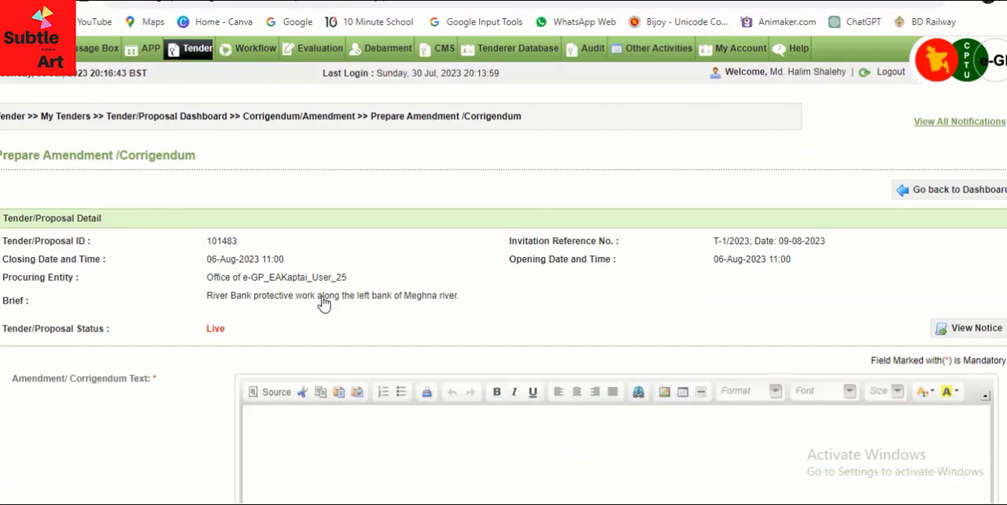
Enter "Some chages are made in the TDS Section." as the amendment/corrigendum text and submit it
scroll(327, 292, down, 2)
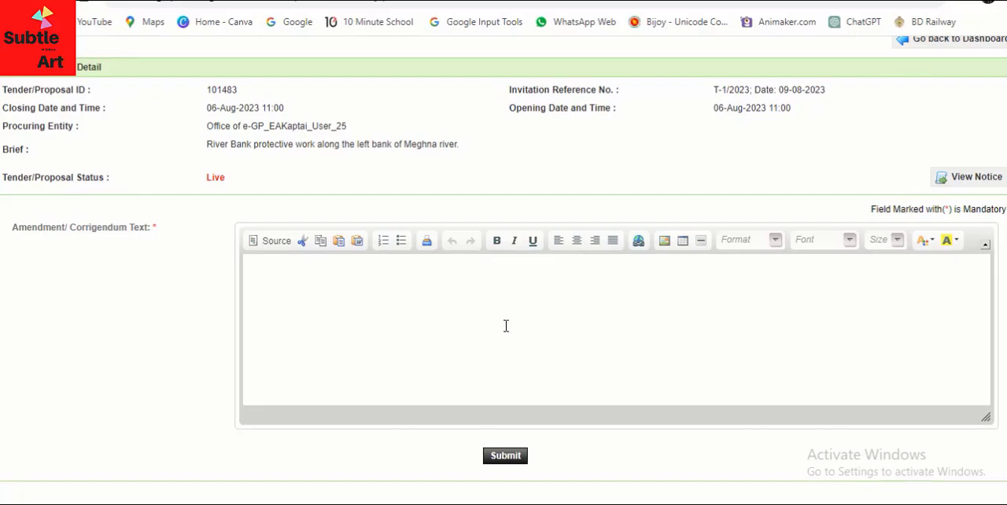
click(448, 295)
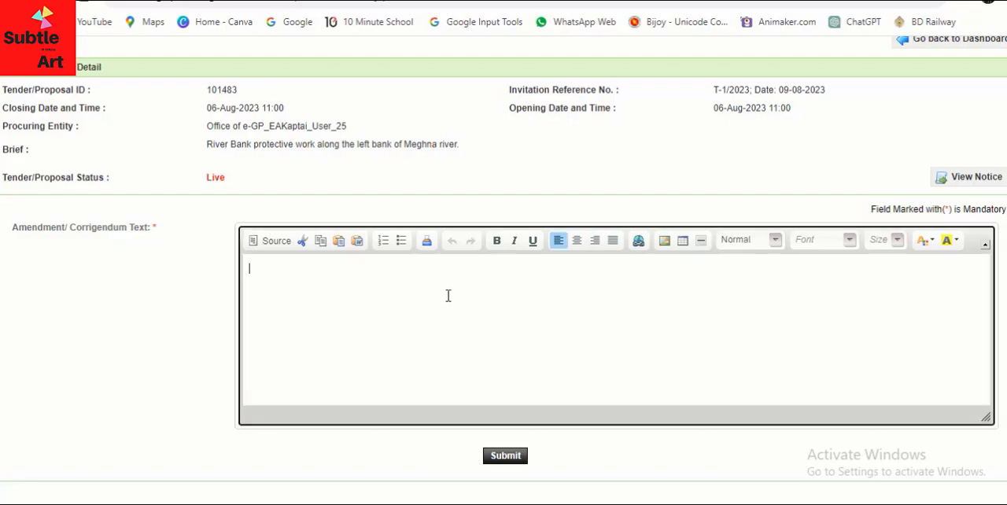
text(Some chages are)
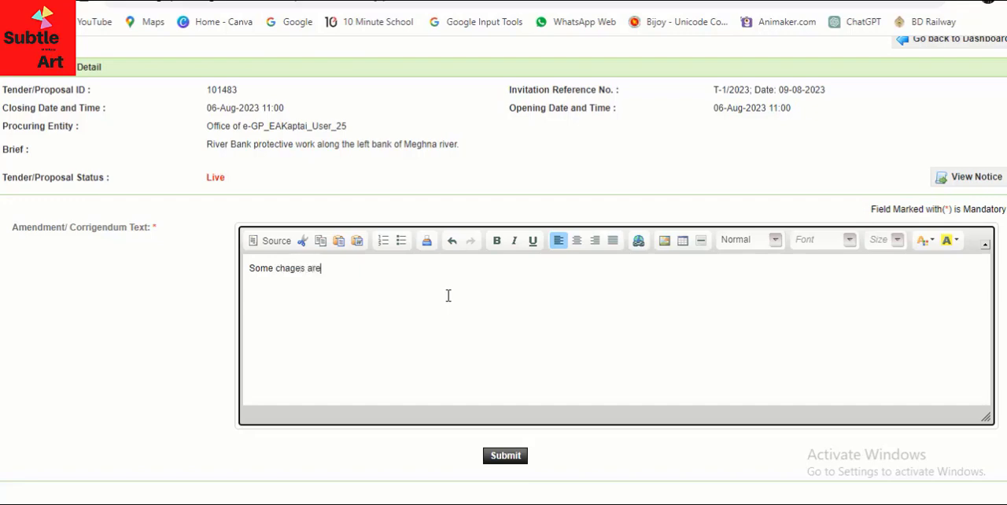
text( made in the TDS Sec)
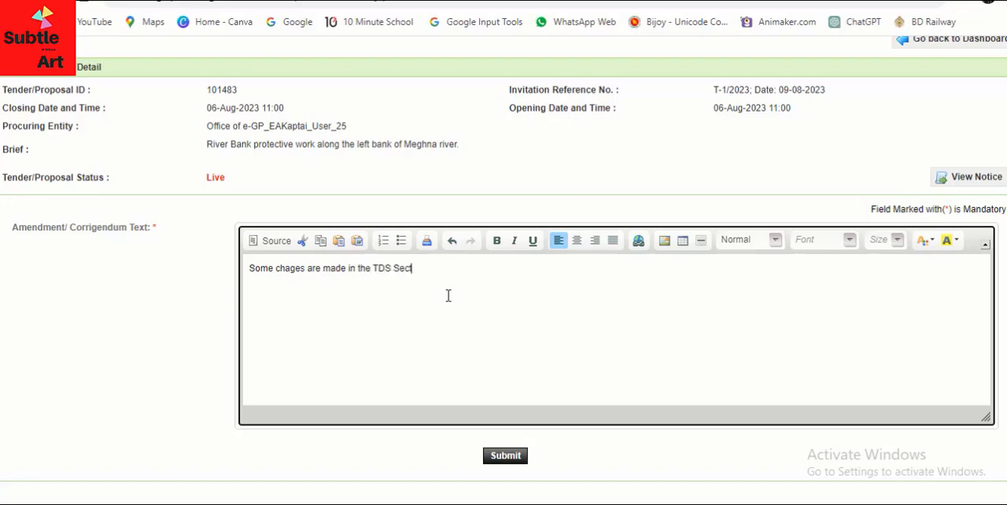
text(tion.)
scroll(464, 310, down, 1)
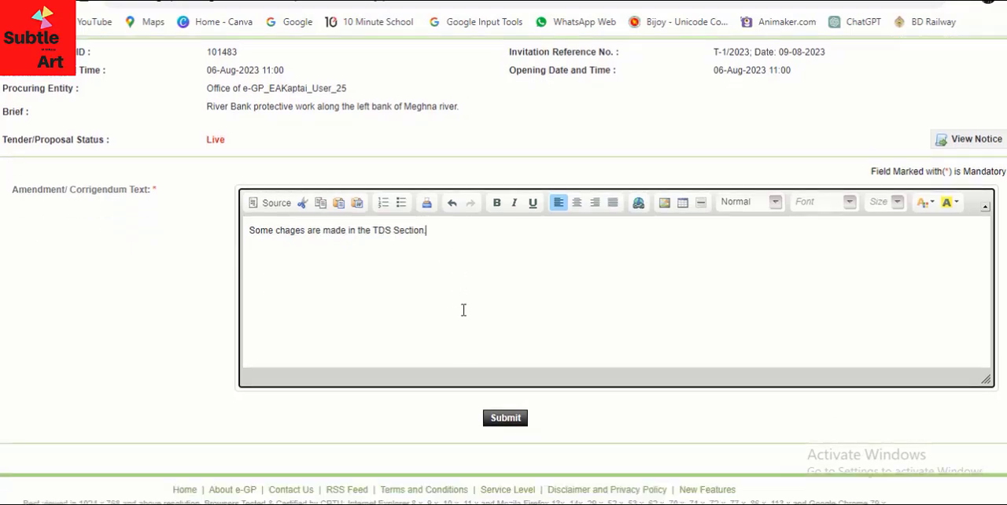
scroll(463, 310, down, 2)
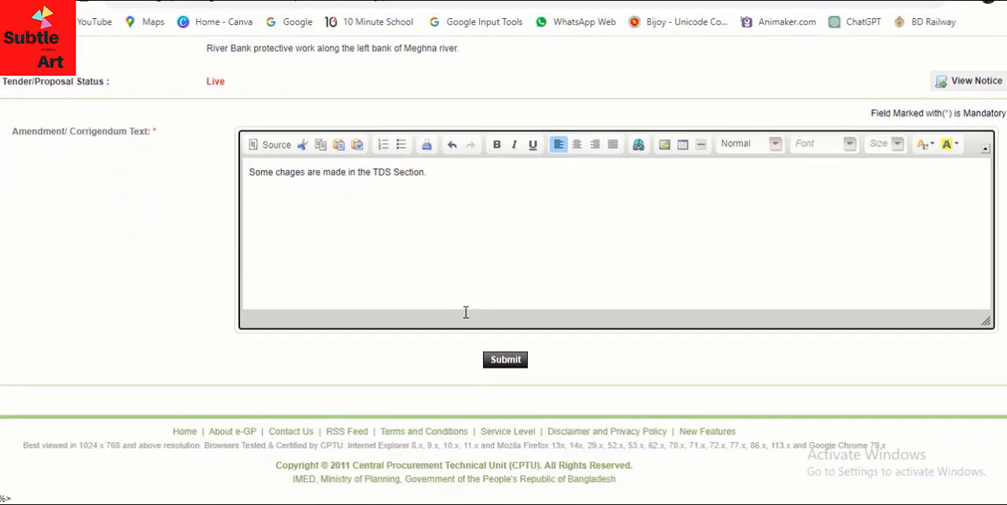
click(508, 360)
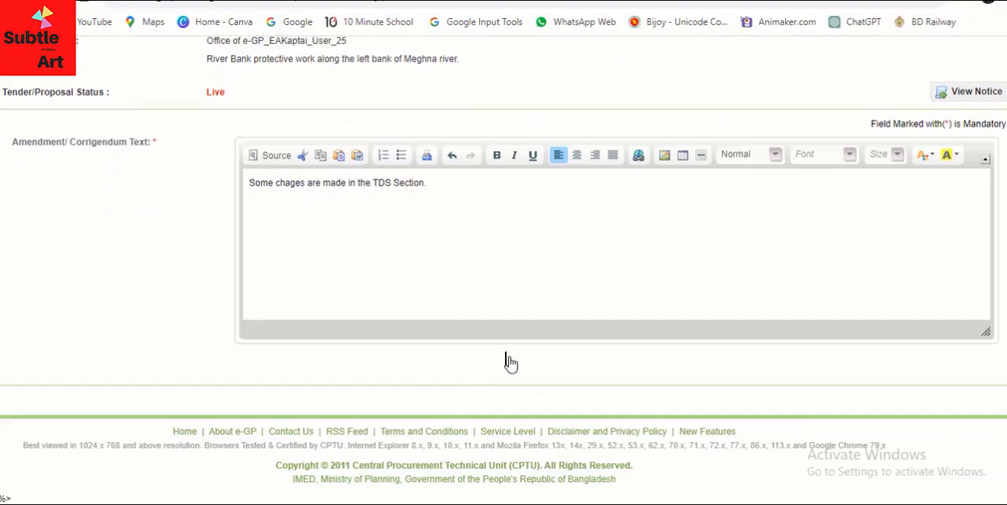
Set the tender closing date and time to 10/08/2023 11:00 and the document last selling/download date and time to 10/08/2023 10:30
scroll(487, 331, down, 3)
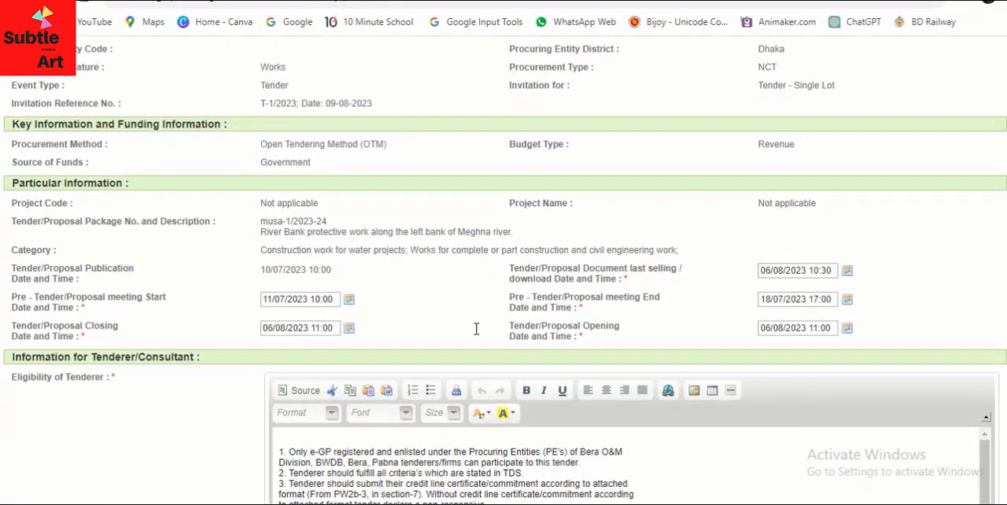
scroll(476, 329, down, 1)
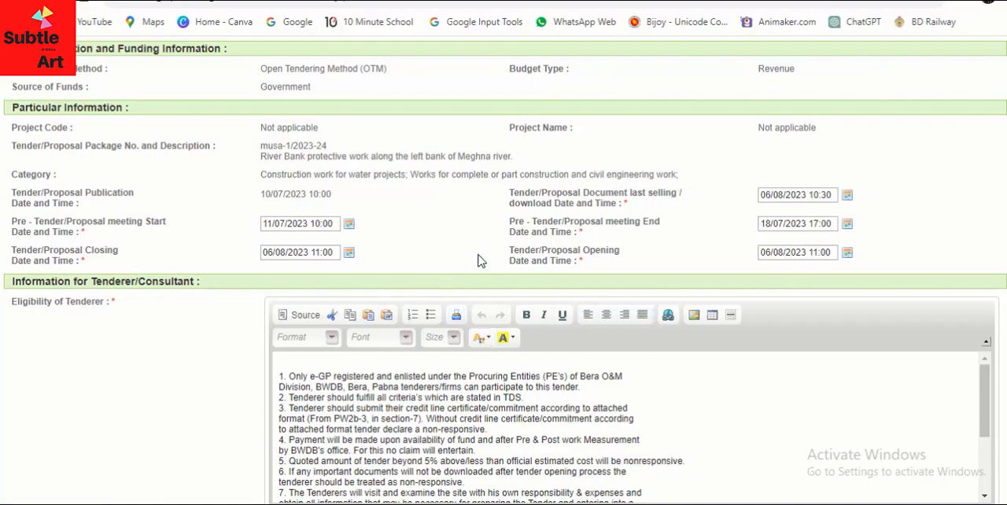
scroll(504, 259, down, 1)
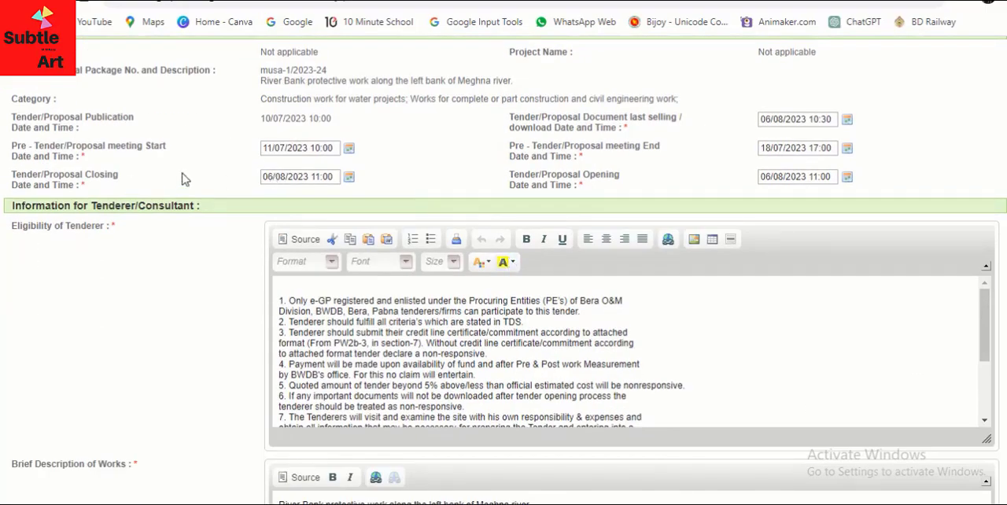
click(273, 178)
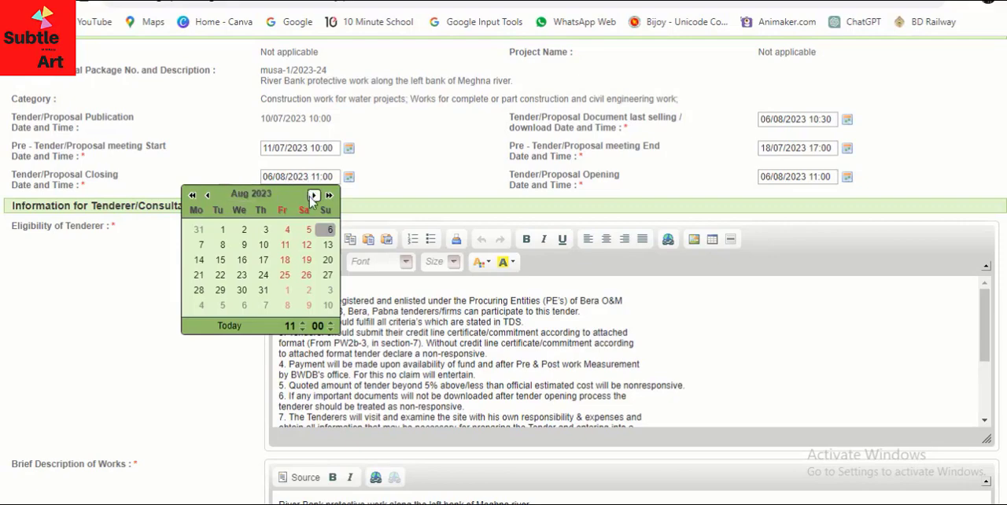
click(264, 245)
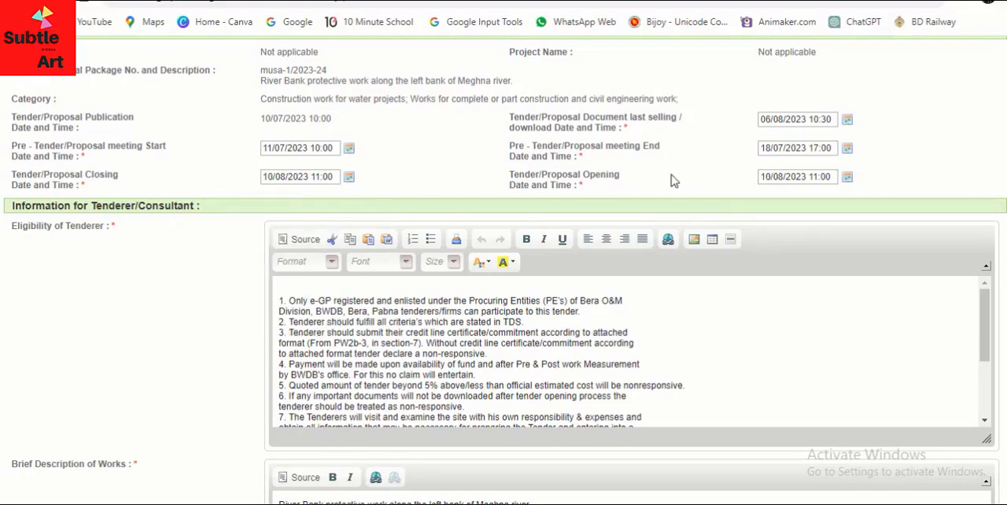
click(777, 120)
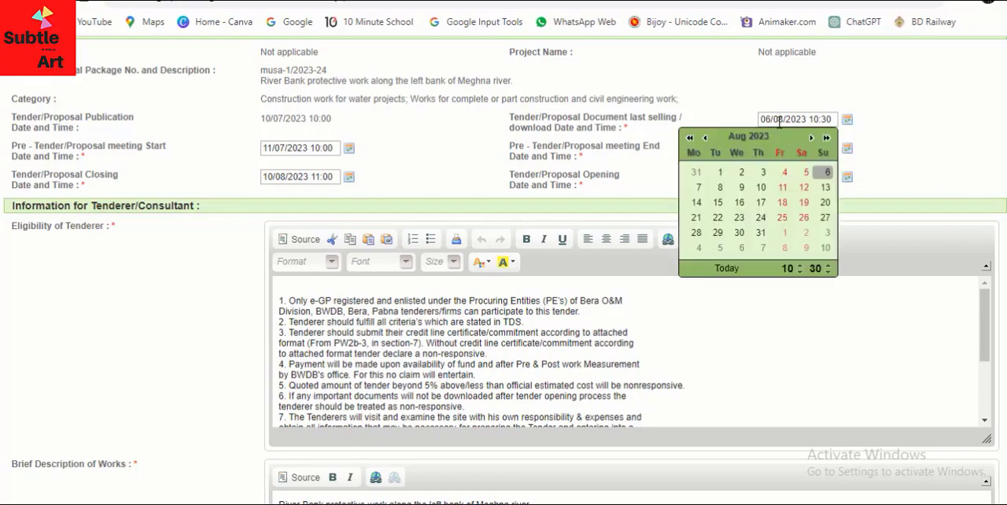
click(761, 187)
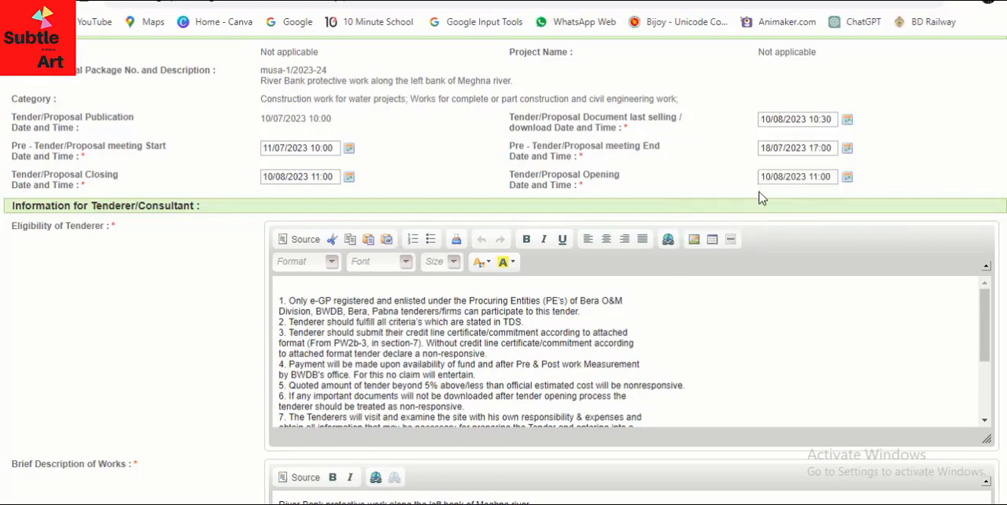
Set the last date and time for tender security submission to 10/08/2023 10:45
scroll(668, 180, down, 5)
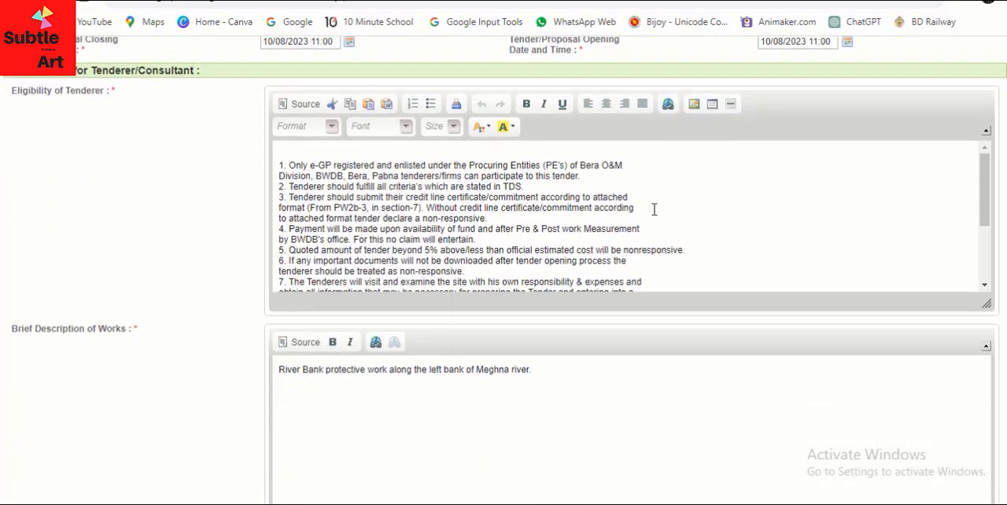
scroll(552, 294, down, 3)
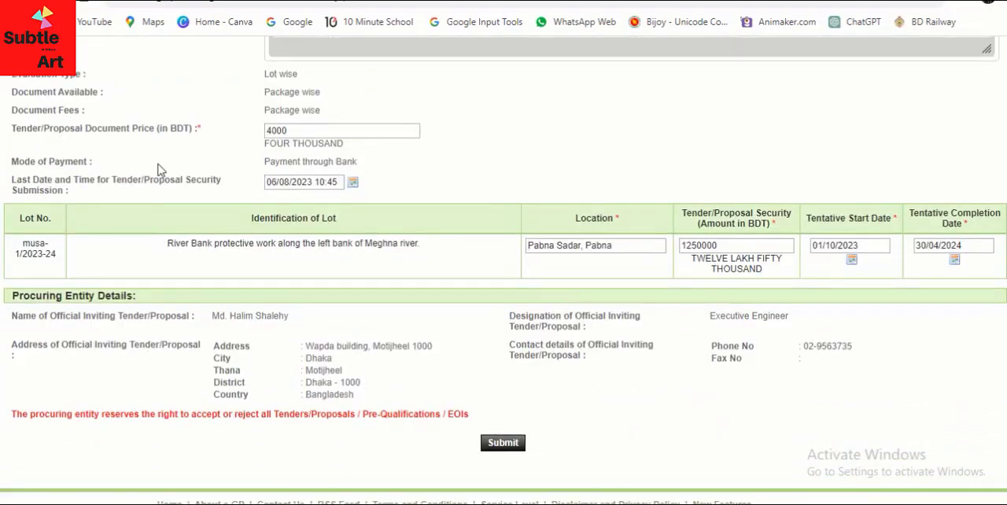
click(285, 182)
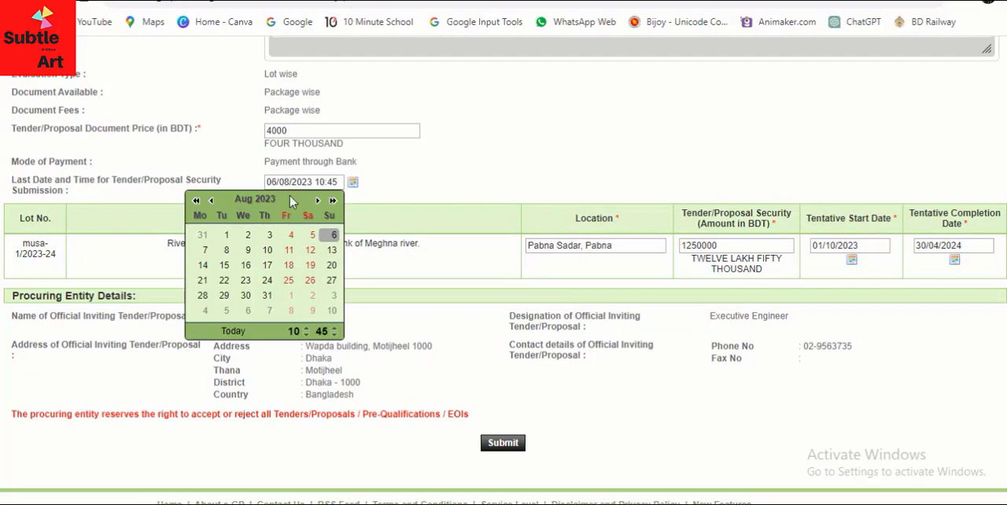
click(268, 250)
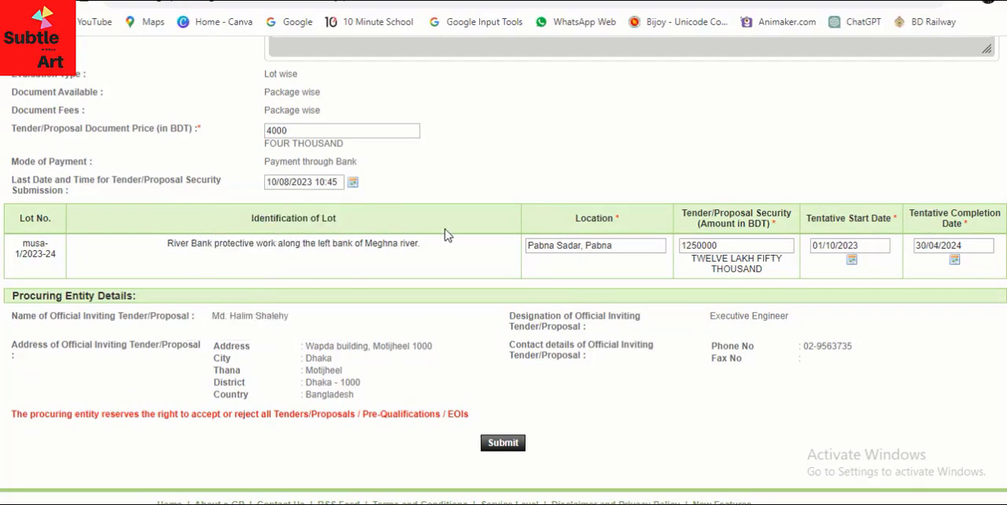
drag(12, 180, 74, 195)
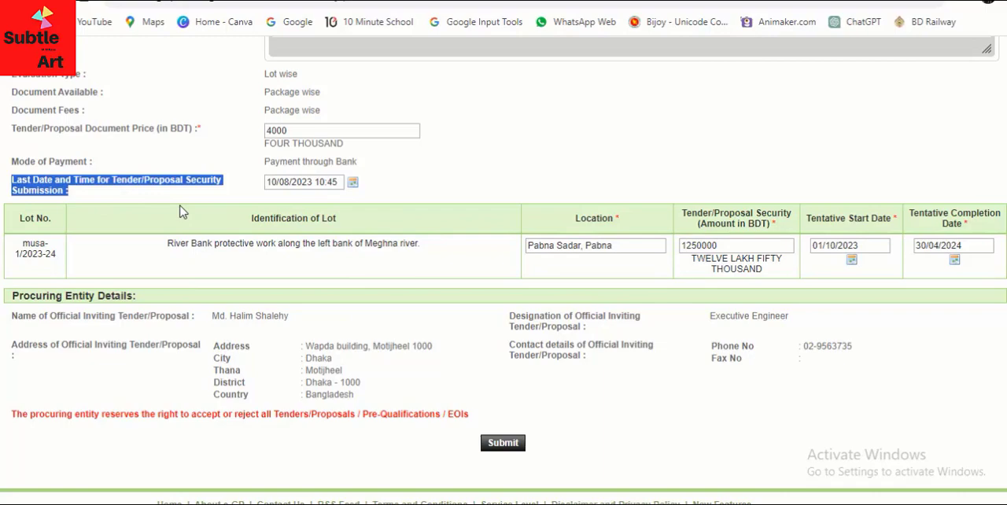
scroll(577, 279, up, 4)
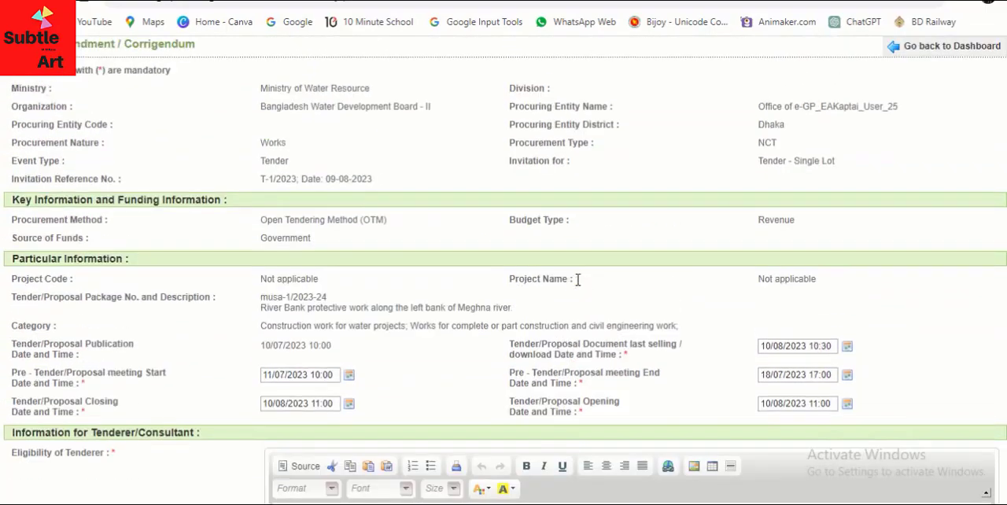
Review the revised dates in the corrigendum form and submit it
scroll(577, 339, down, 1)
drag(508, 269, 649, 284)
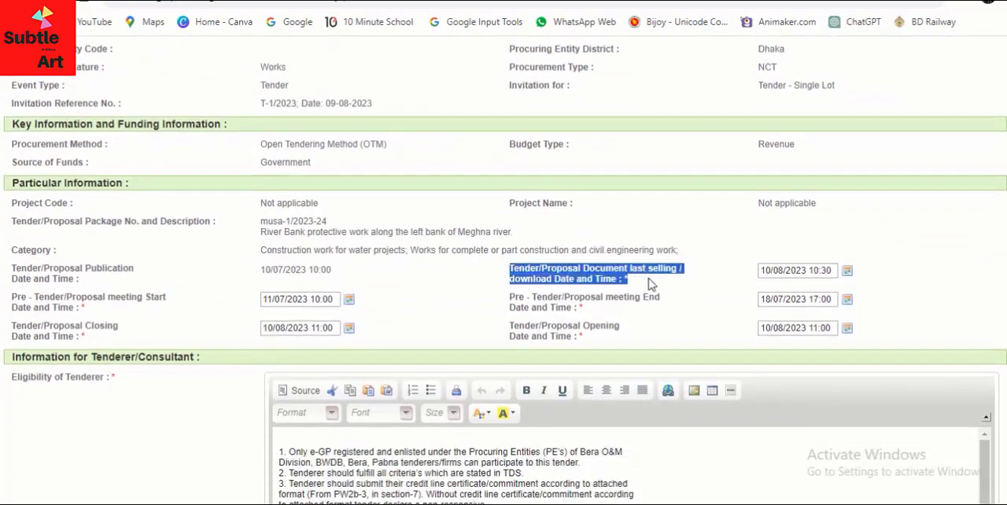
drag(14, 322, 89, 339)
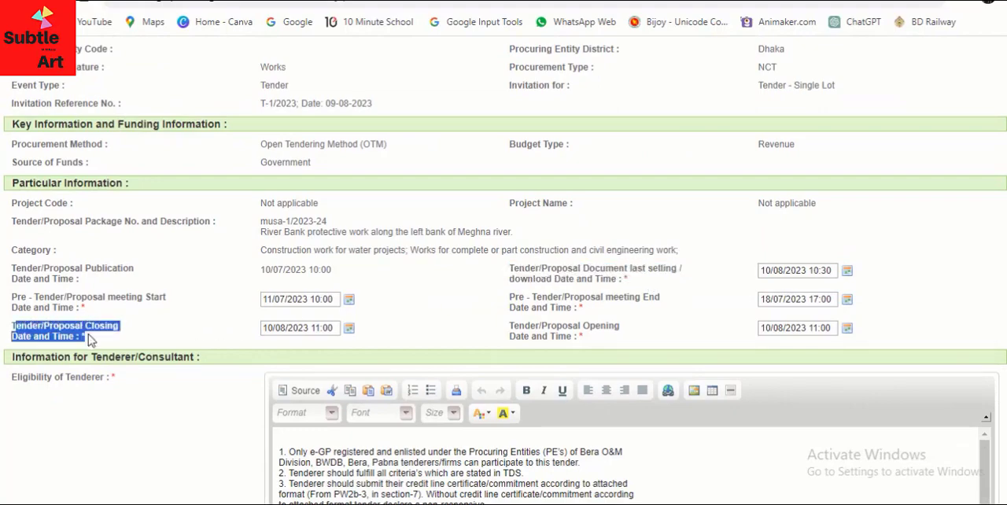
scroll(537, 341, down, 3)
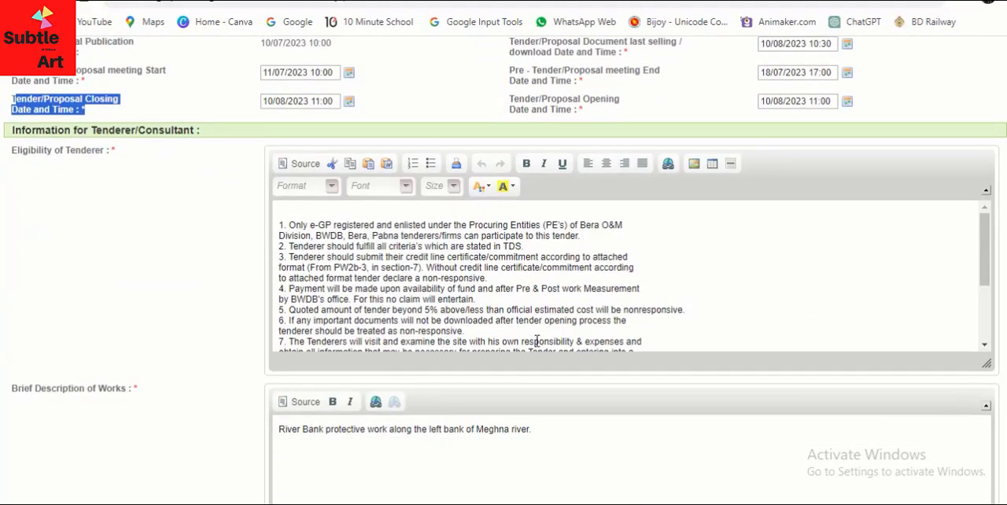
scroll(537, 341, down, 8)
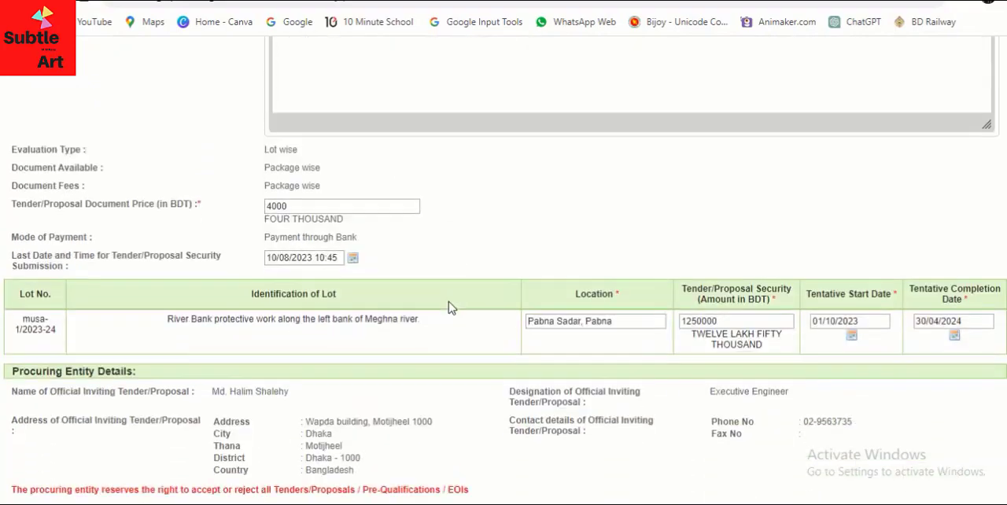
scroll(449, 308, down, 2)
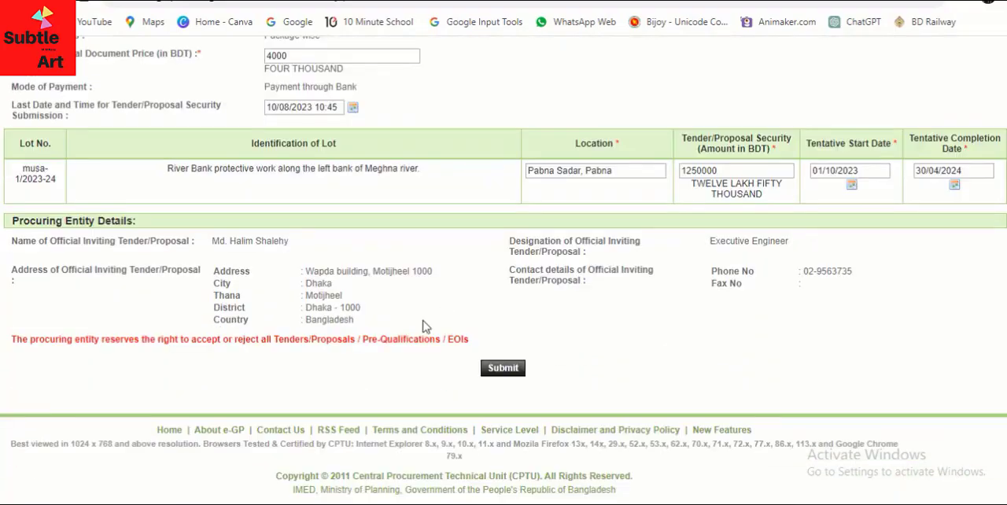
click(503, 369)
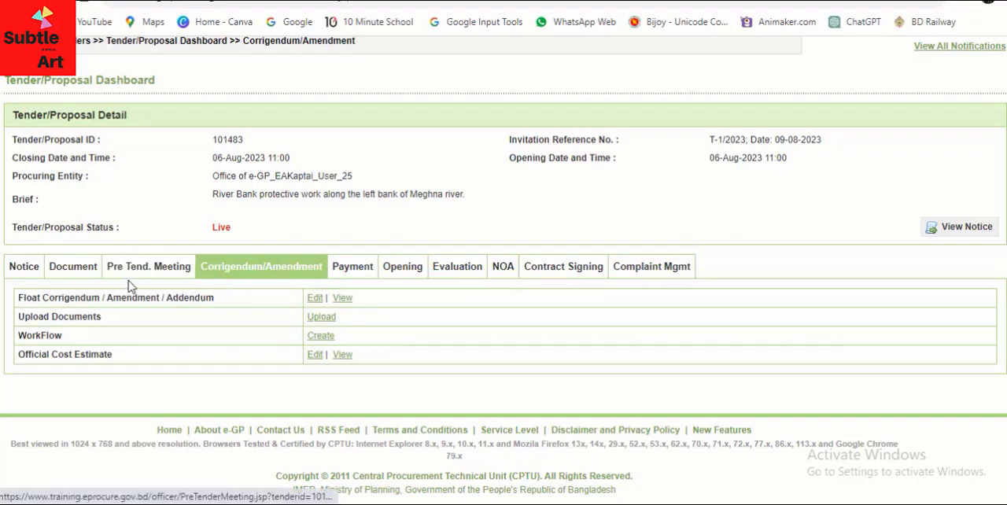
Open the Qualification Criteria sub-section of the tender document's Tender Data Sheet for editing
click(73, 267)
scroll(629, 229, down, 5)
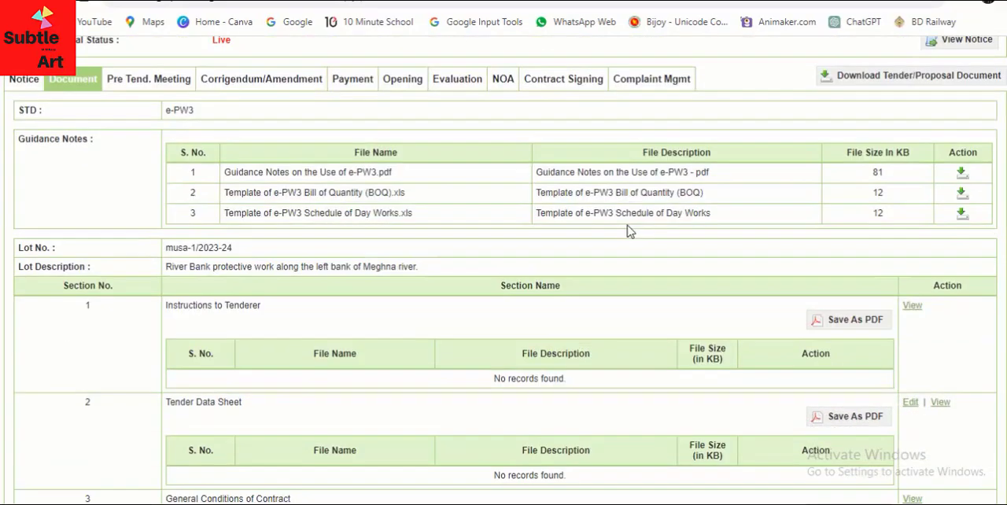
drag(165, 176, 266, 176)
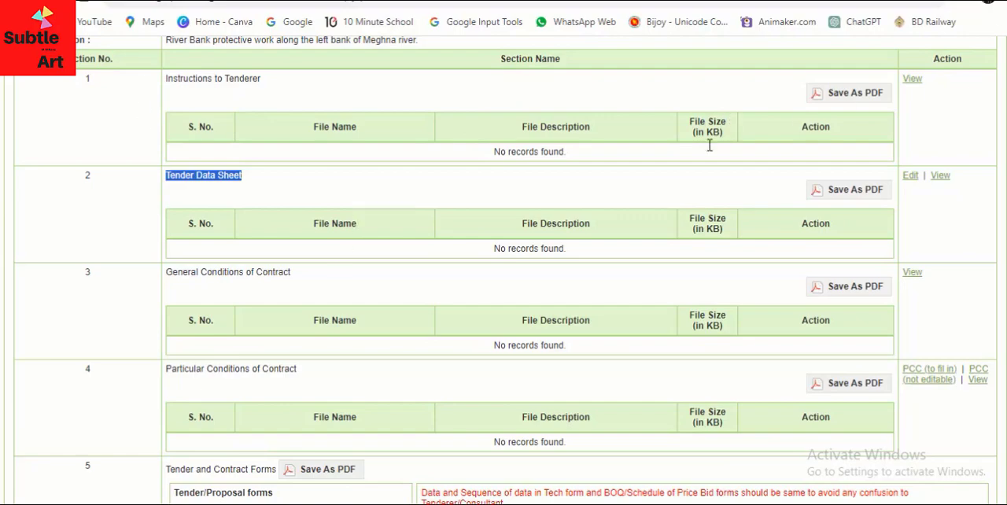
click(680, 191)
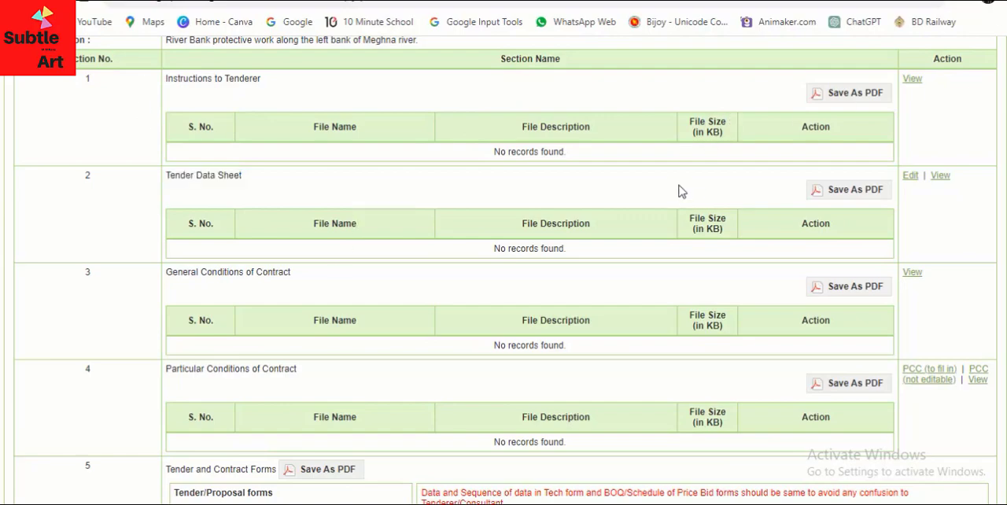
click(910, 176)
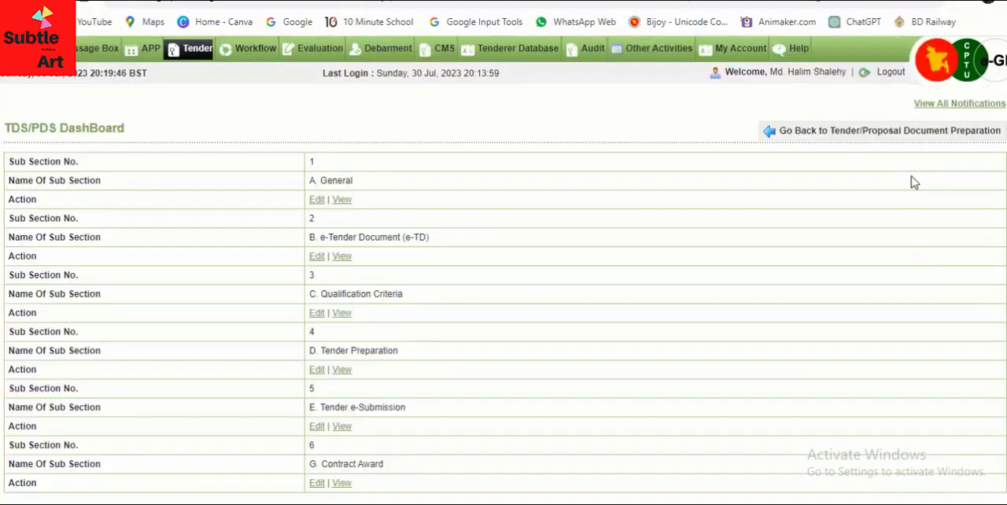
scroll(910, 180, down, 2)
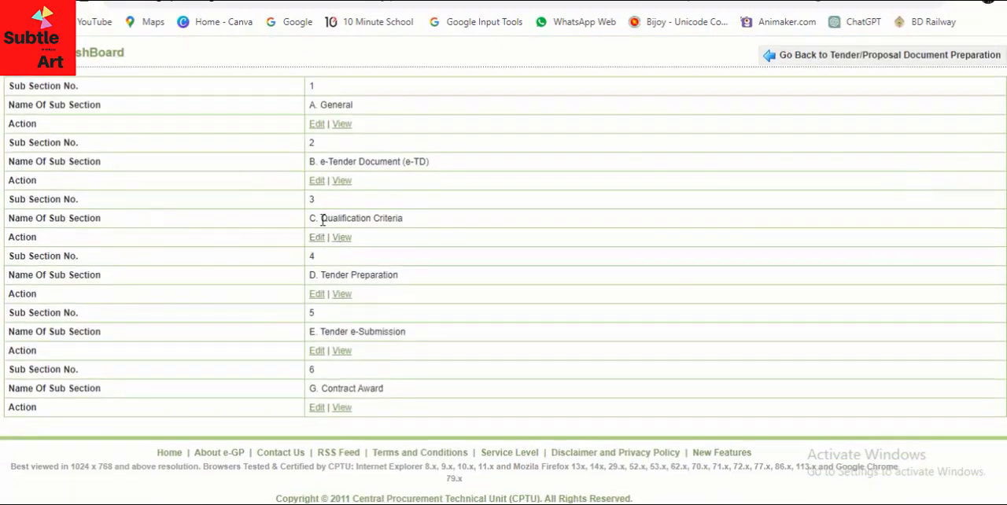
drag(321, 218, 416, 224)
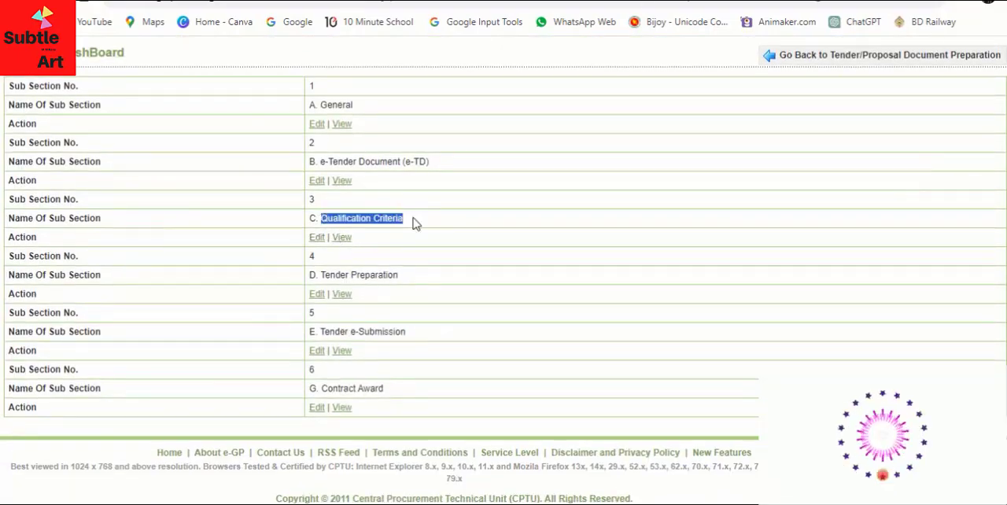
click(316, 238)
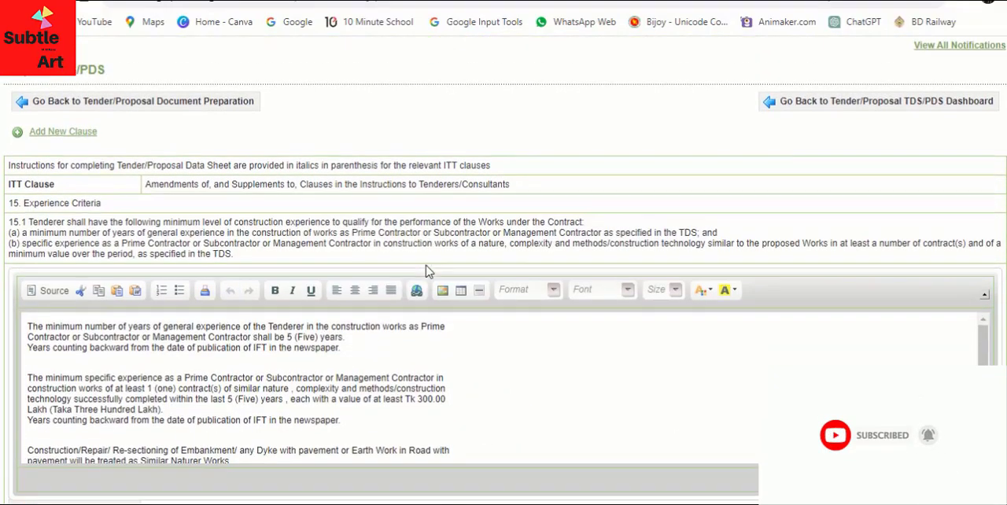
In clause 16.1, change the required average annual construction turnover to "Tk 700.00 Lac (Taka Seven lac)"
scroll(428, 270, down, 5)
scroll(431, 281, down, 1)
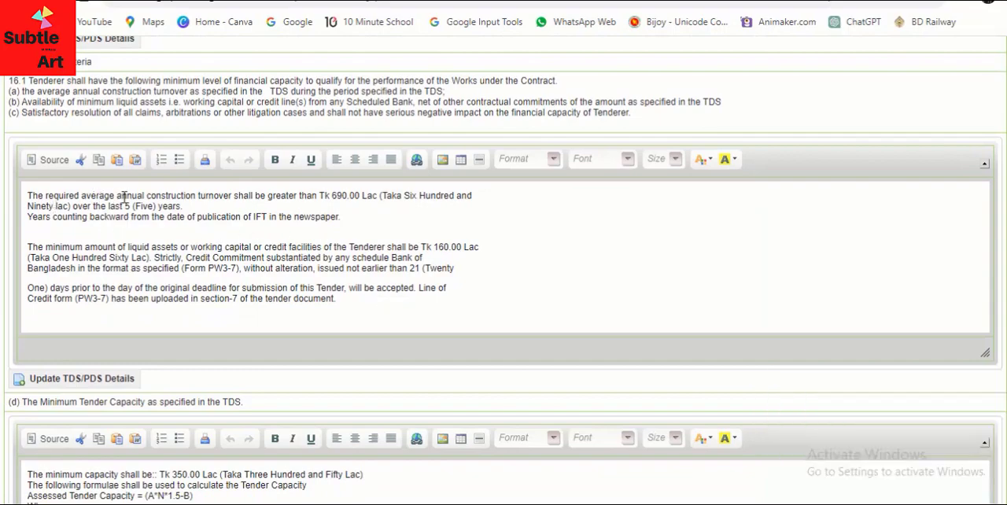
click(343, 196)
key(BackSpace)
key(BackSpace)
text(70)
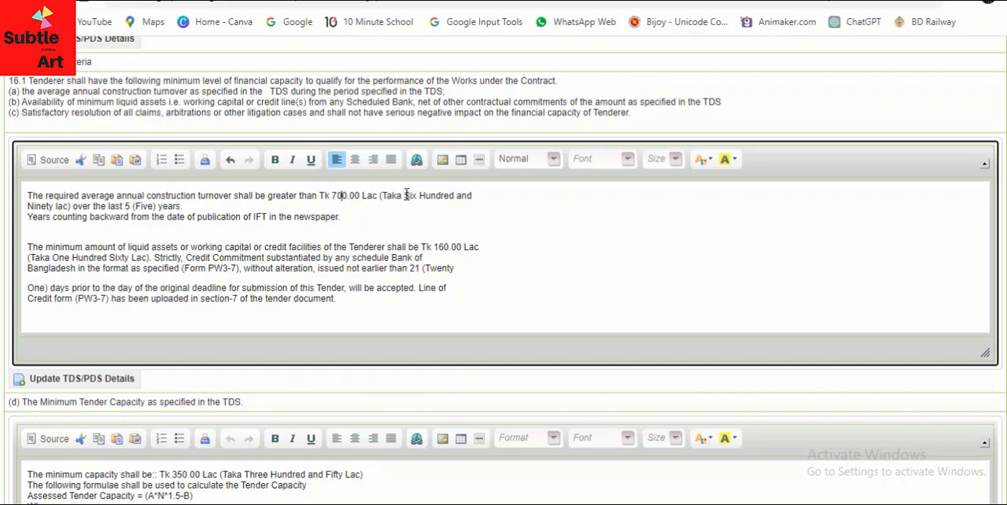
drag(406, 195, 52, 207)
text(Se)
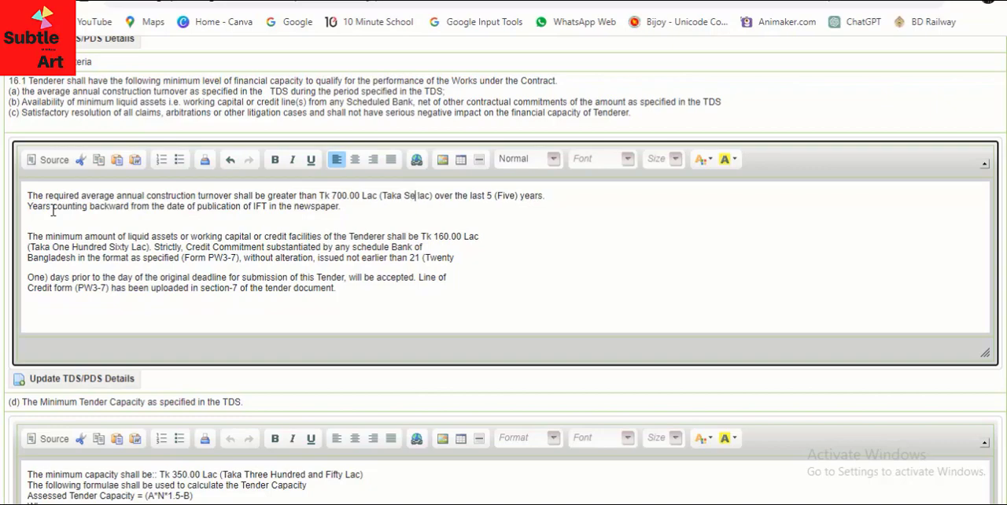
text(ven)
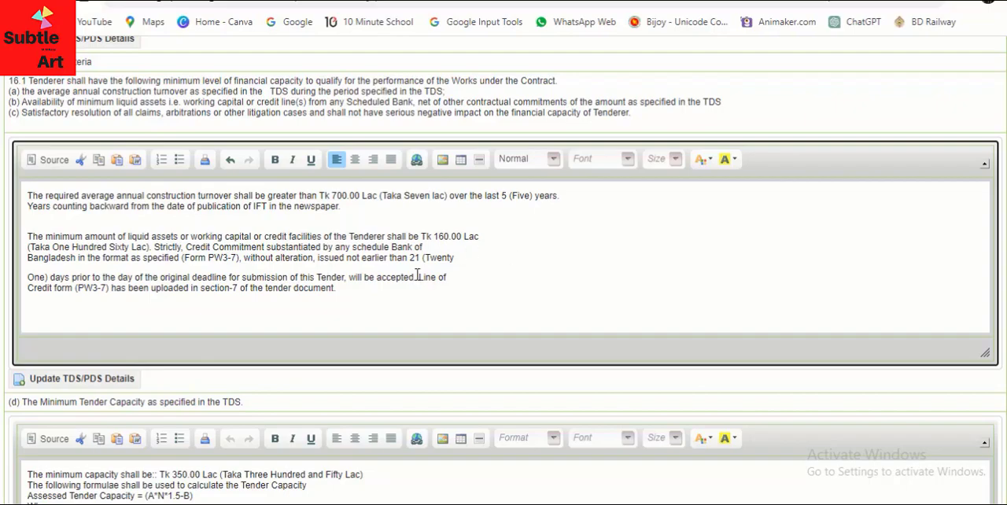
Save the updated TDS details of clause 16.1 and confirm the update
scroll(418, 275, down, 20)
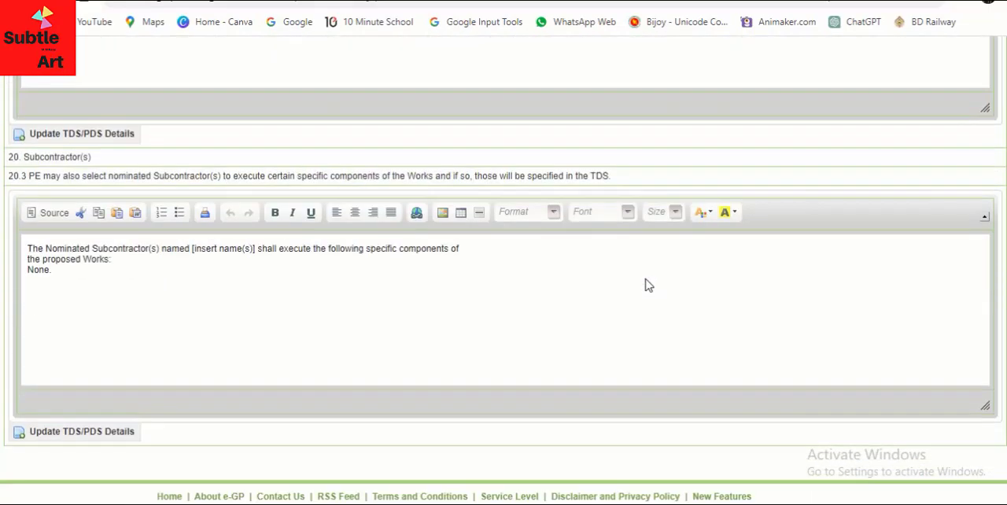
scroll(645, 285, down, 2)
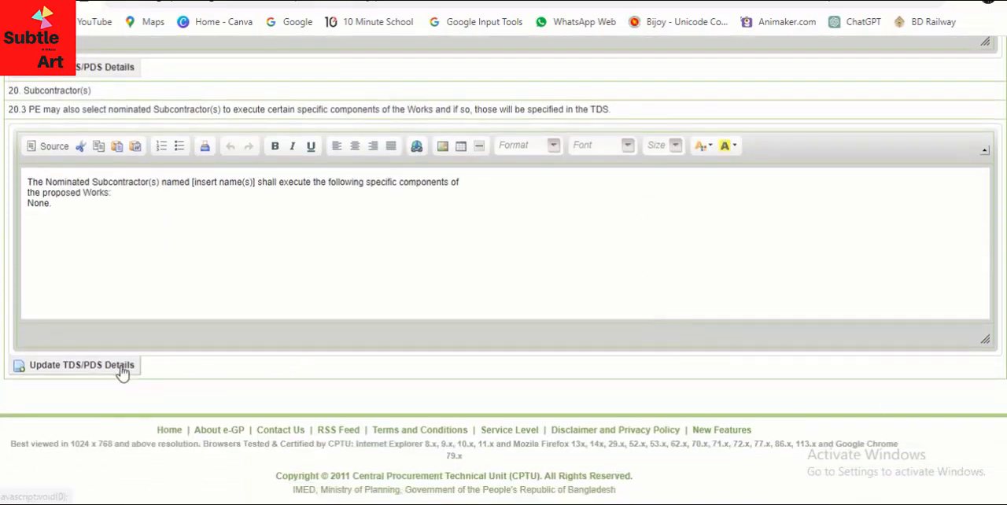
scroll(431, 321, up, 15)
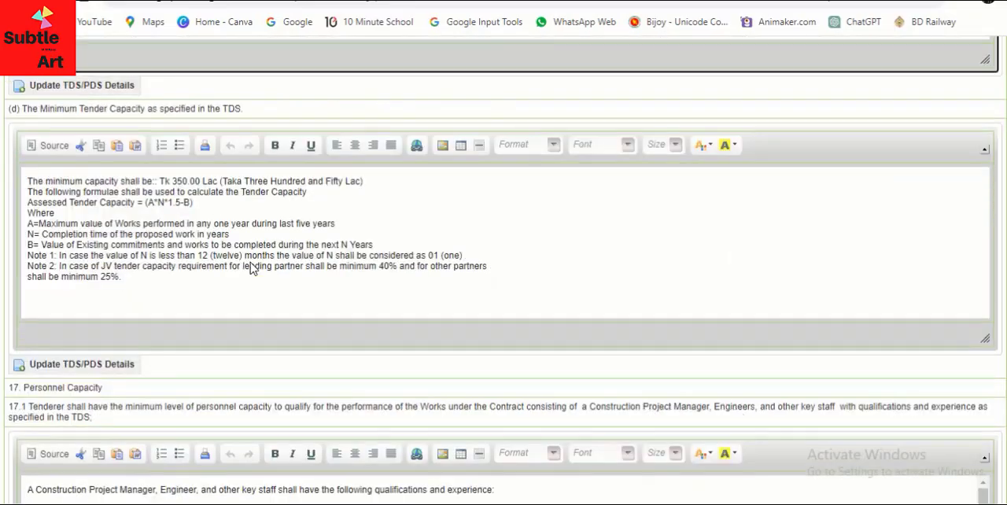
scroll(252, 267, up, 5)
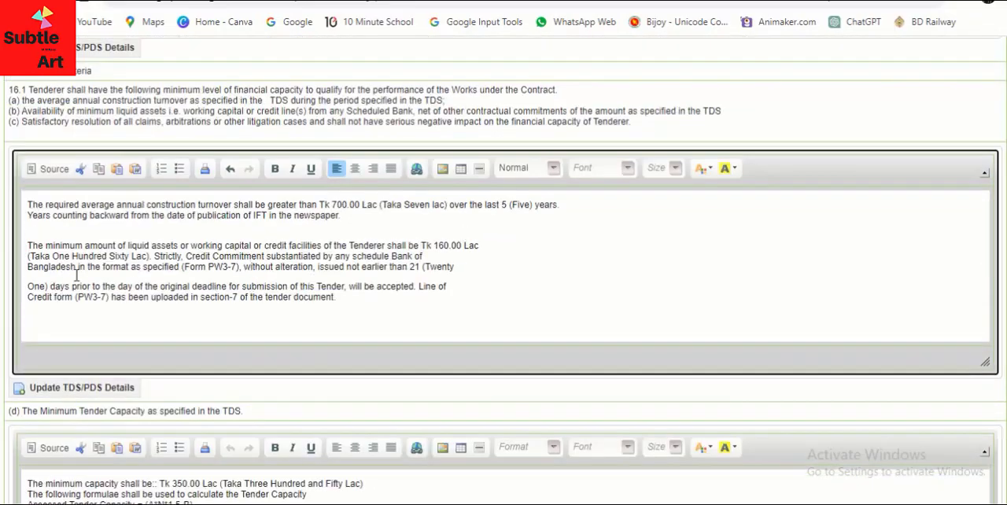
click(76, 386)
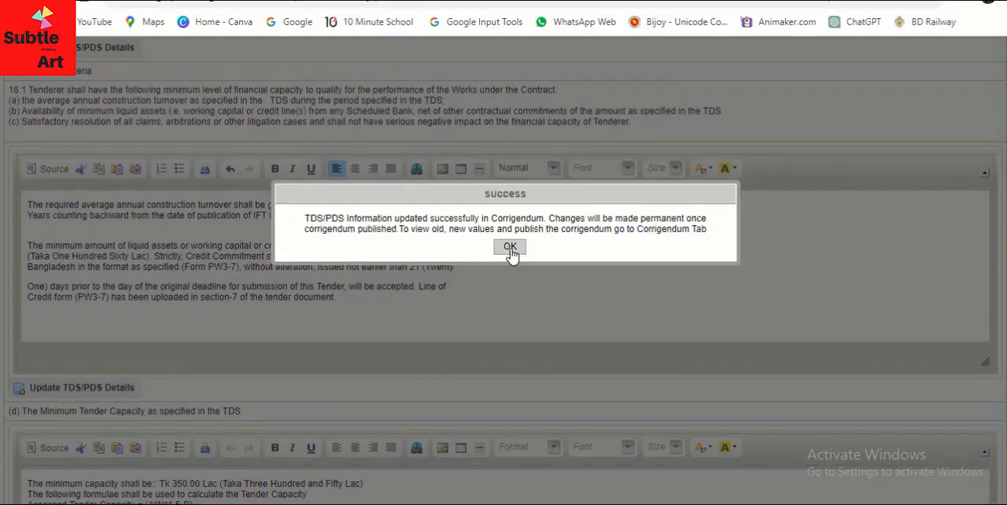
click(510, 249)
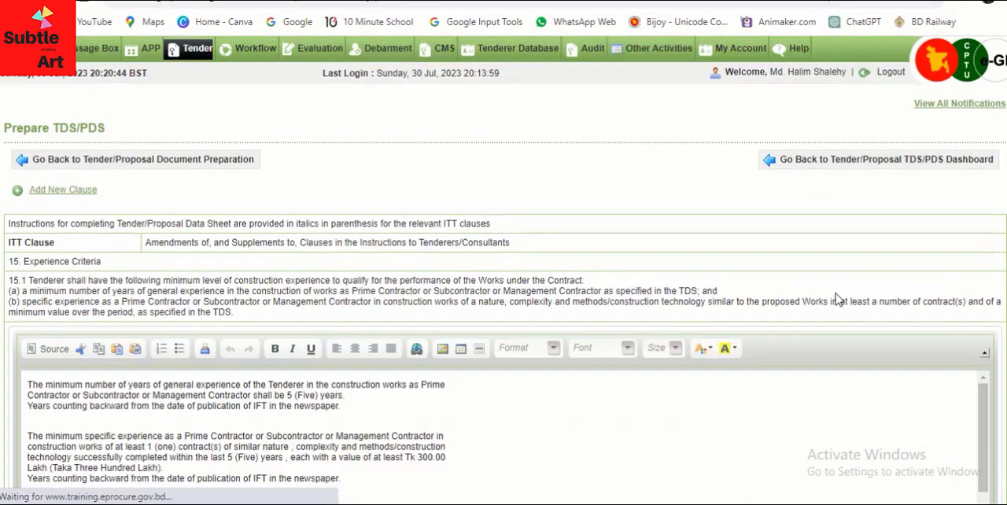
Leave the Tender Data Sheet and return to the tender's corrigendum/amendment overview
click(846, 160)
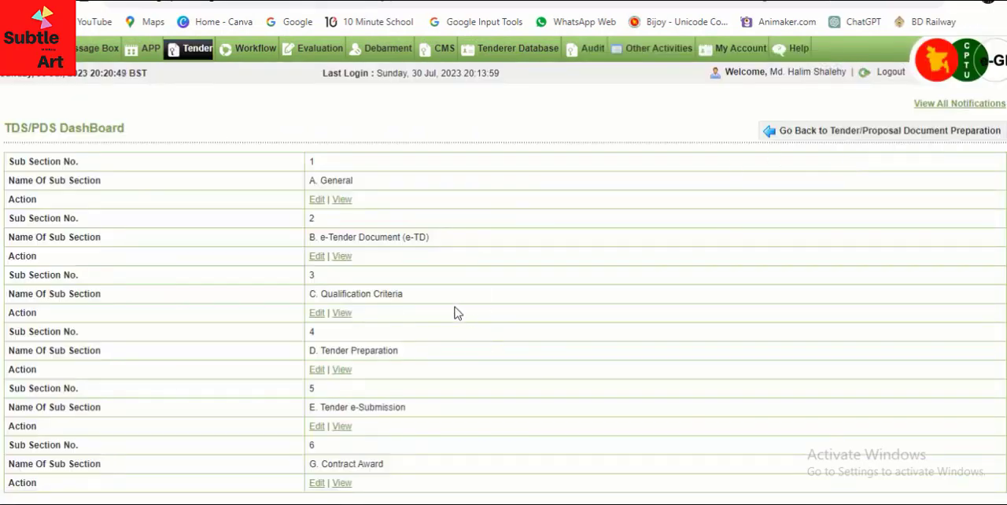
click(821, 131)
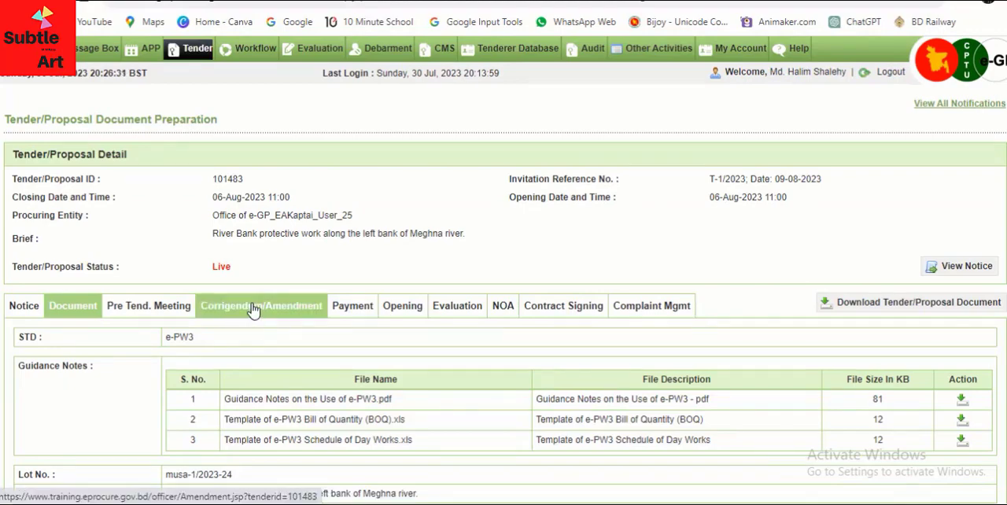
click(254, 311)
scroll(472, 331, down, 1)
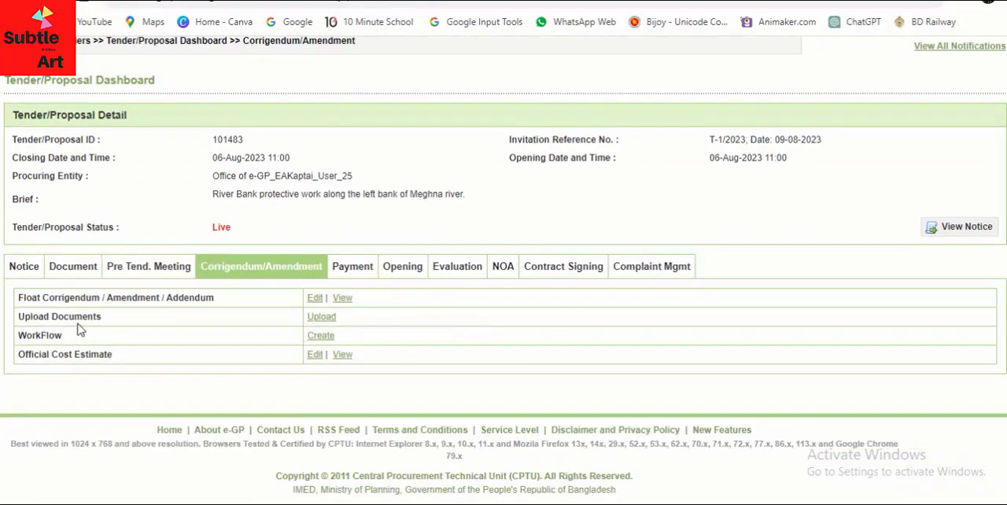
Check the upload form and file instructions for amendment reference documents, and return to the dashboard
click(321, 318)
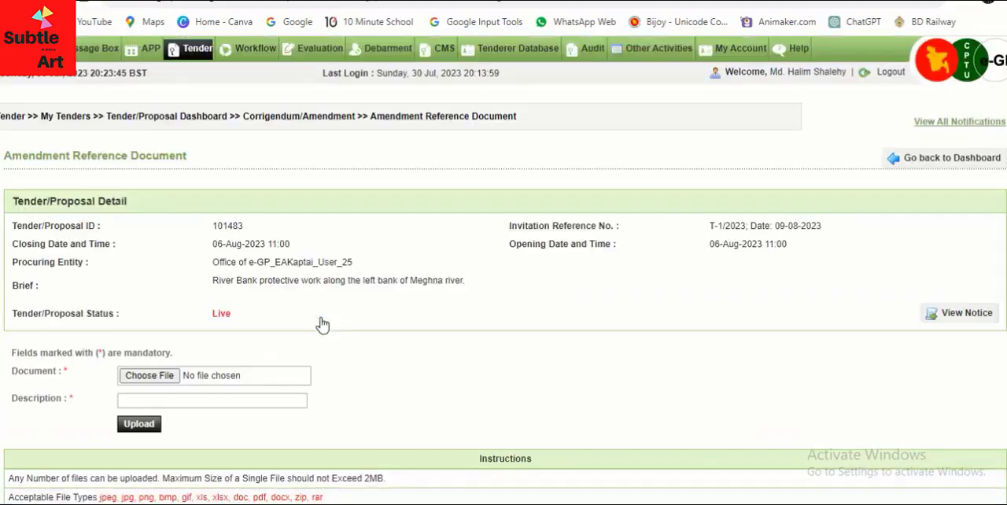
scroll(321, 324, down, 3)
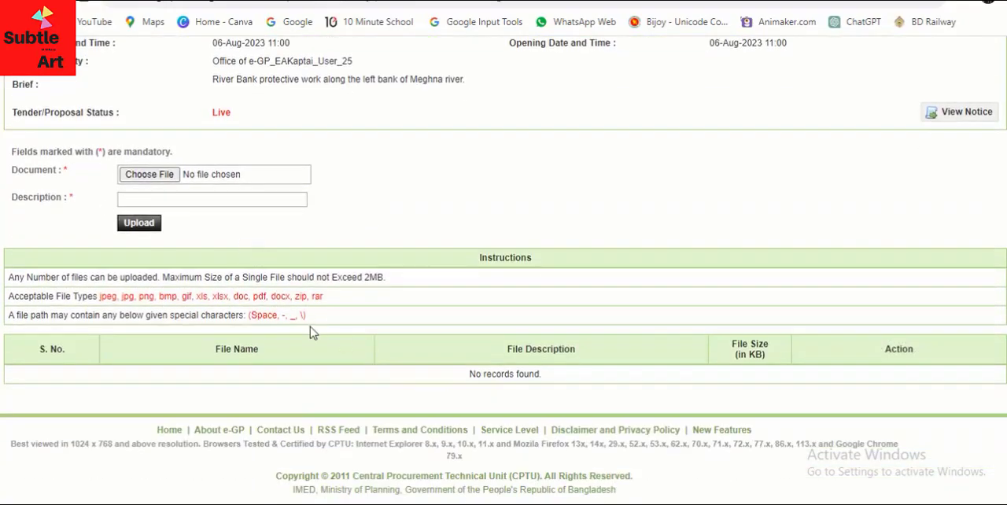
scroll(299, 398, up, 3)
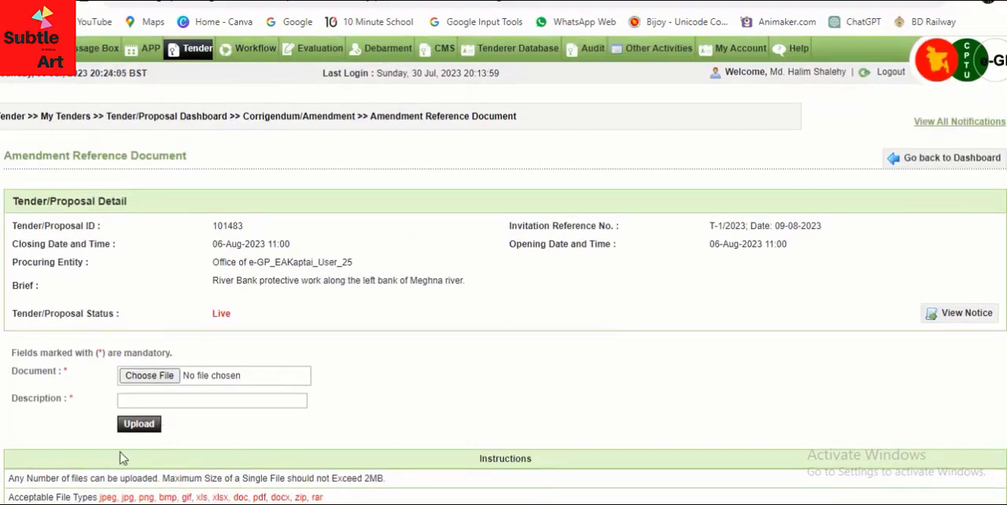
click(919, 161)
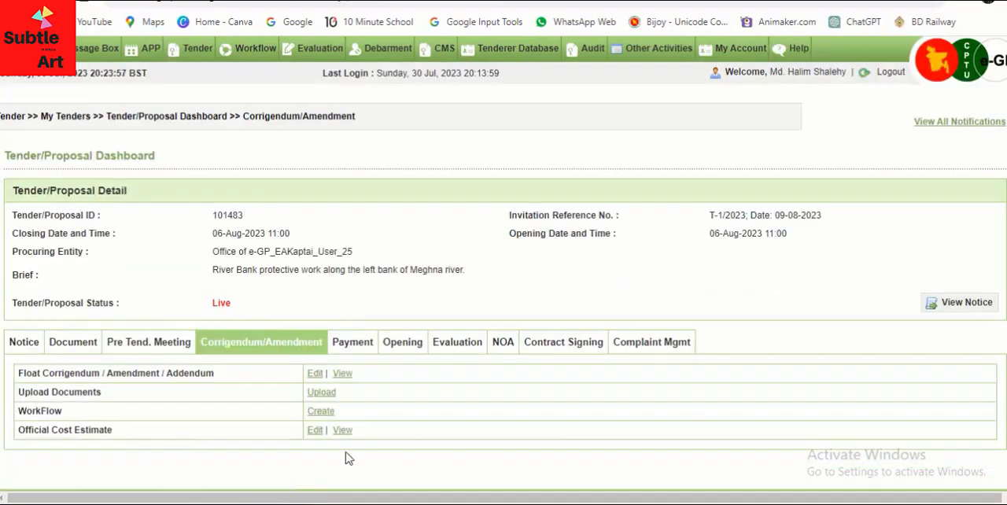
Create the amendment approval workflow with 0 reviewers and submit it
scroll(348, 457, down, 2)
drag(67, 336, 17, 337)
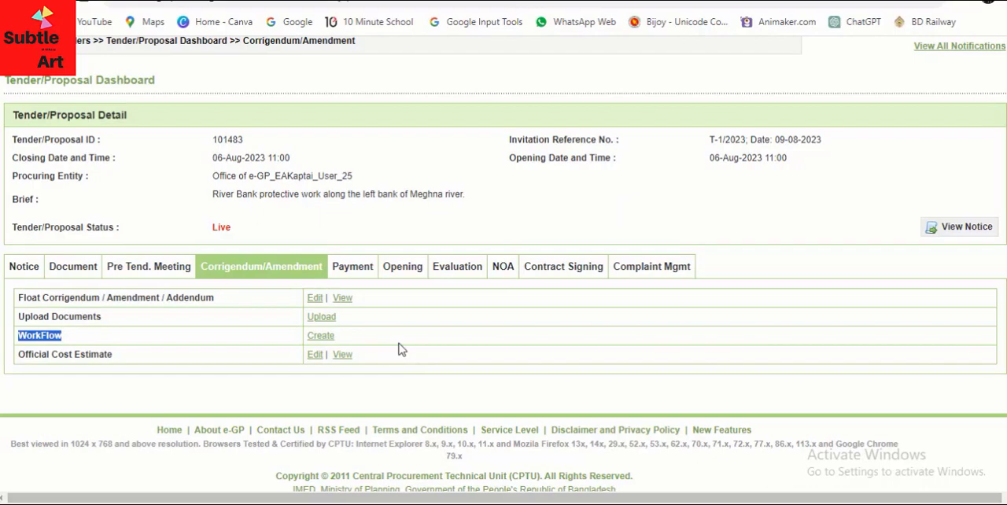
click(320, 336)
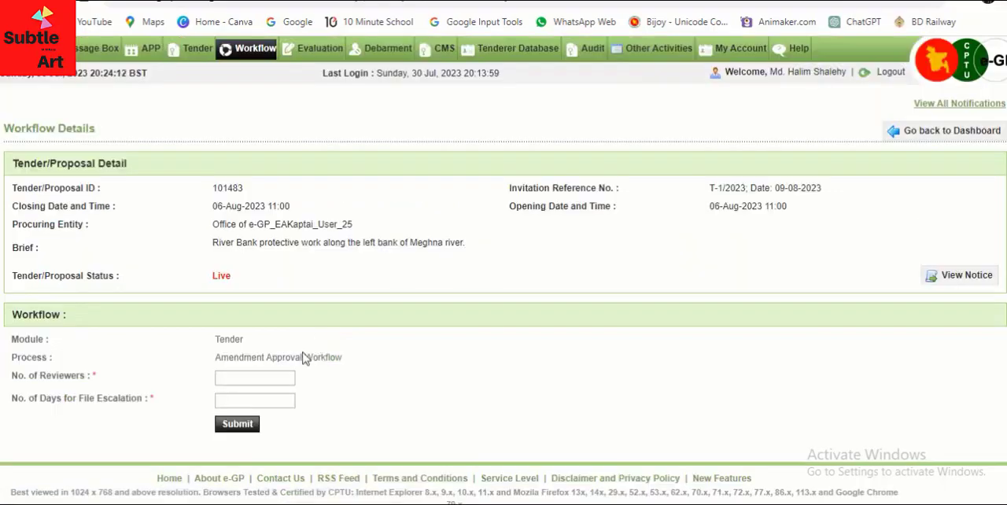
click(248, 377)
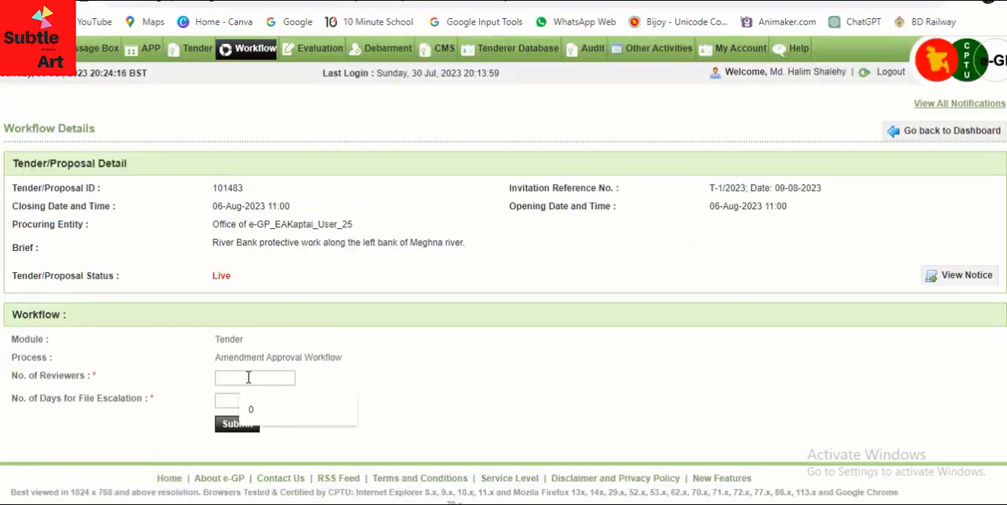
click(250, 409)
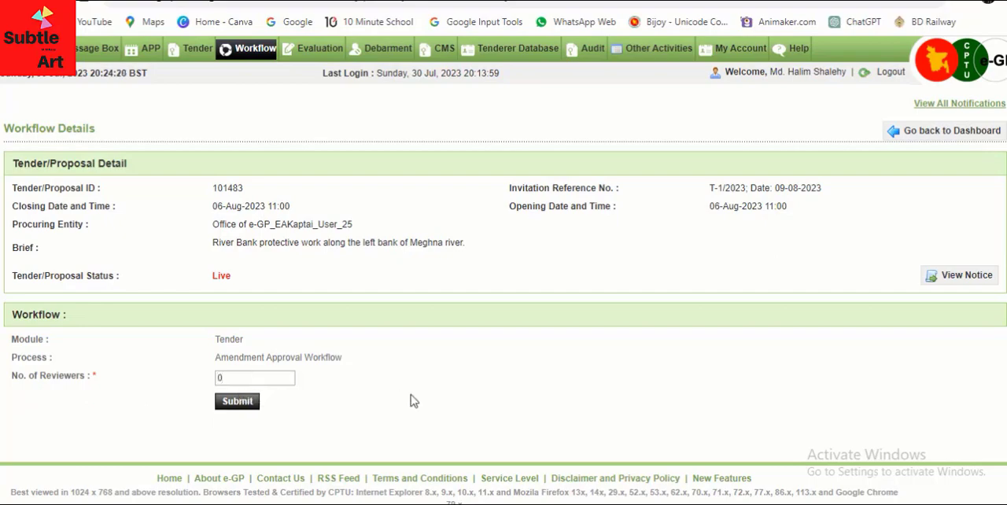
click(237, 401)
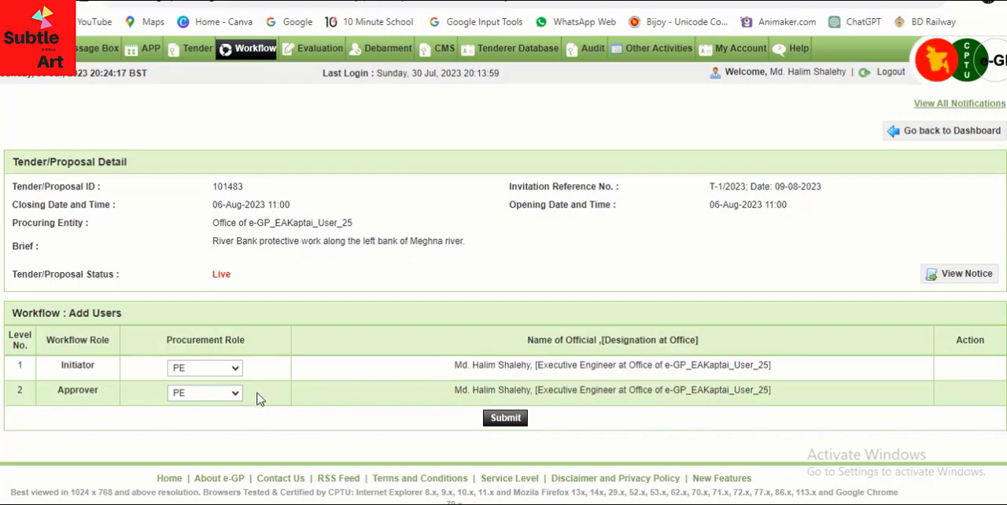
Assign the PE procurement role to both the workflow's initiator and approver, and submit the workflow users
click(235, 367)
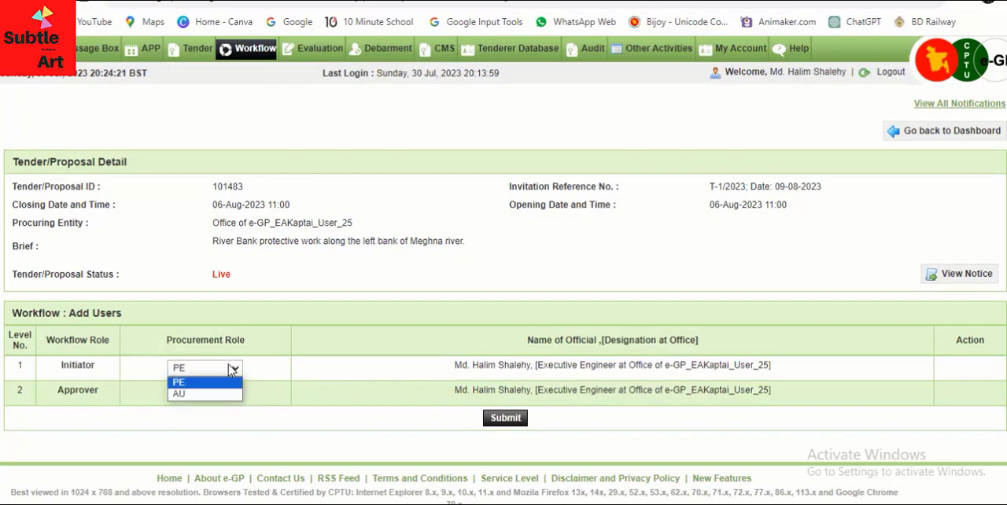
click(211, 381)
click(236, 393)
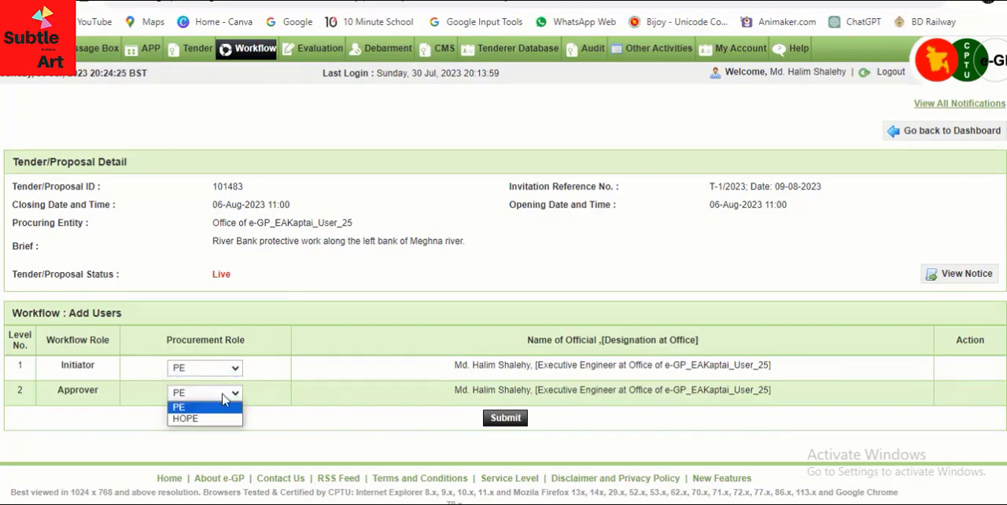
click(203, 405)
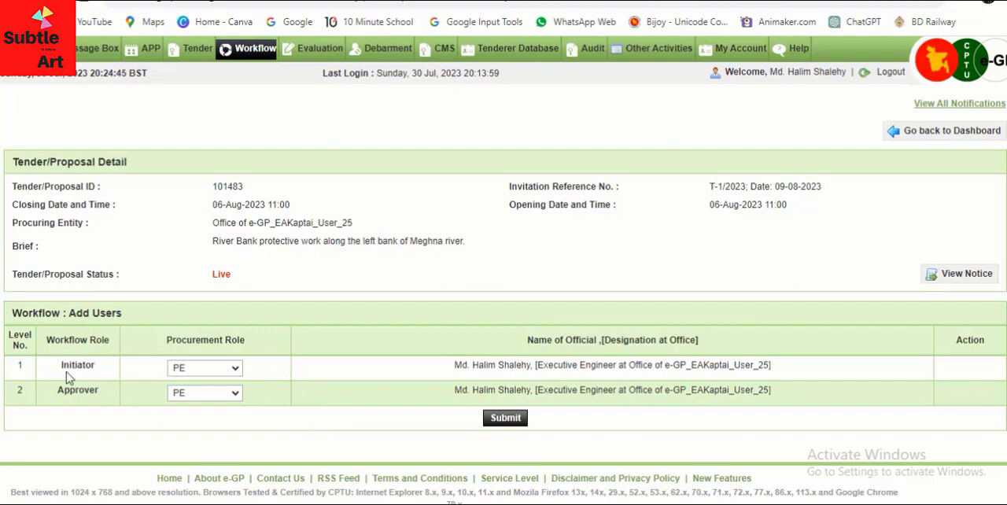
drag(56, 368, 101, 367)
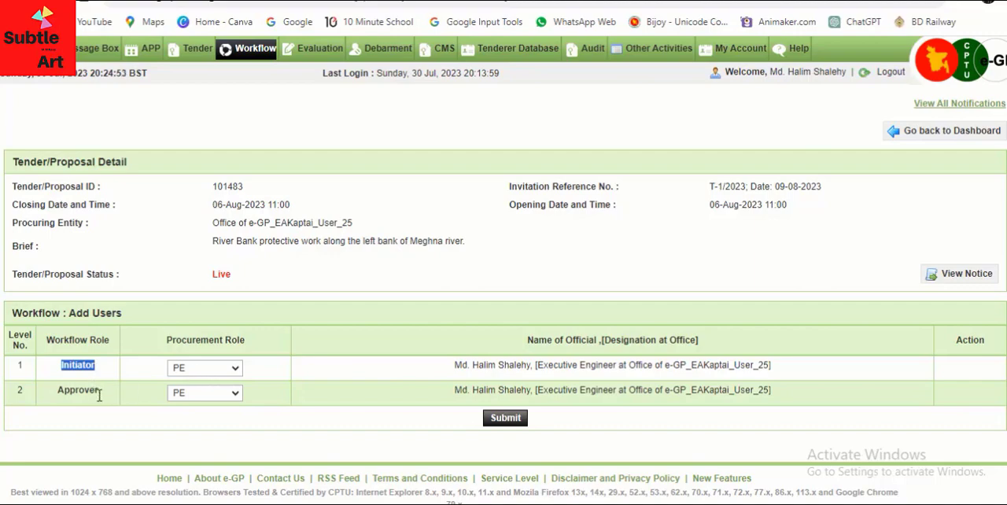
click(291, 412)
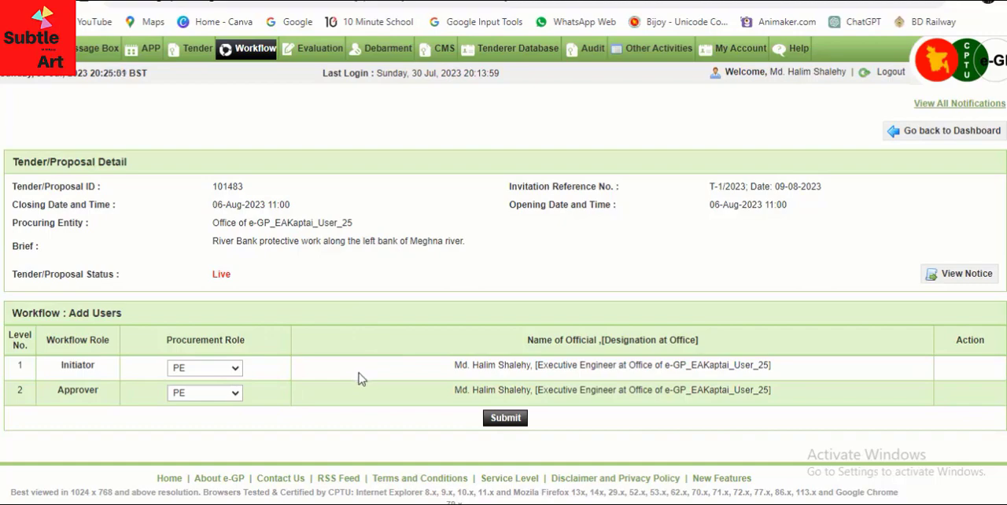
click(509, 421)
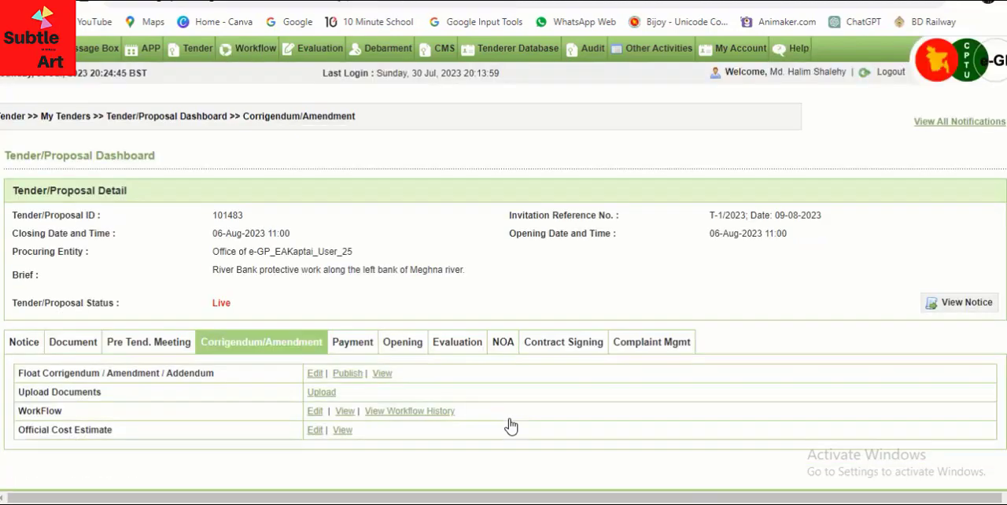
Open the pending corrigendum for publishing and enter "Published" as its comment
scroll(526, 395, down, 2)
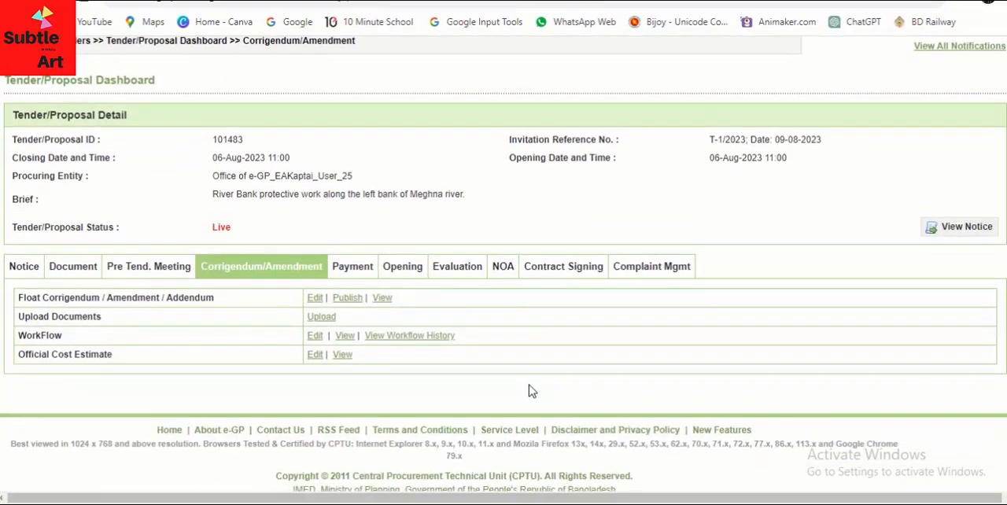
click(348, 298)
scroll(346, 330, down, 1)
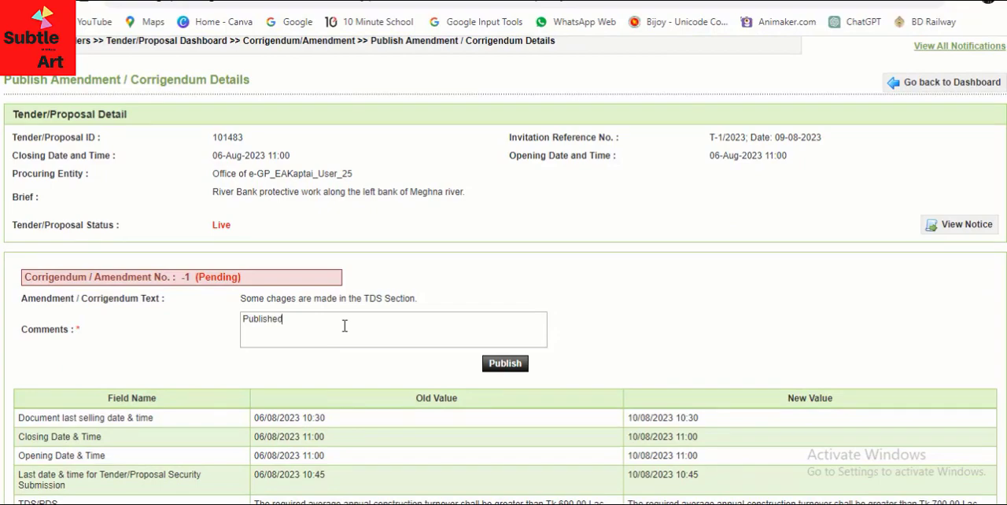
Compare the old and new dates and qualification criteria in the corrigendum, and publish it
scroll(349, 341, down, 2)
scroll(504, 325, down, 1)
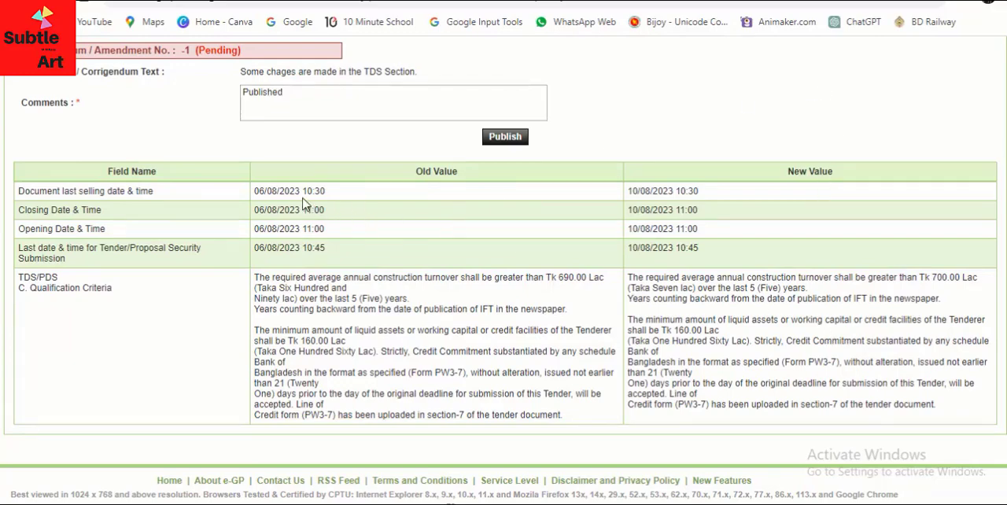
drag(295, 190, 827, 403)
click(531, 391)
scroll(564, 367, down, 1)
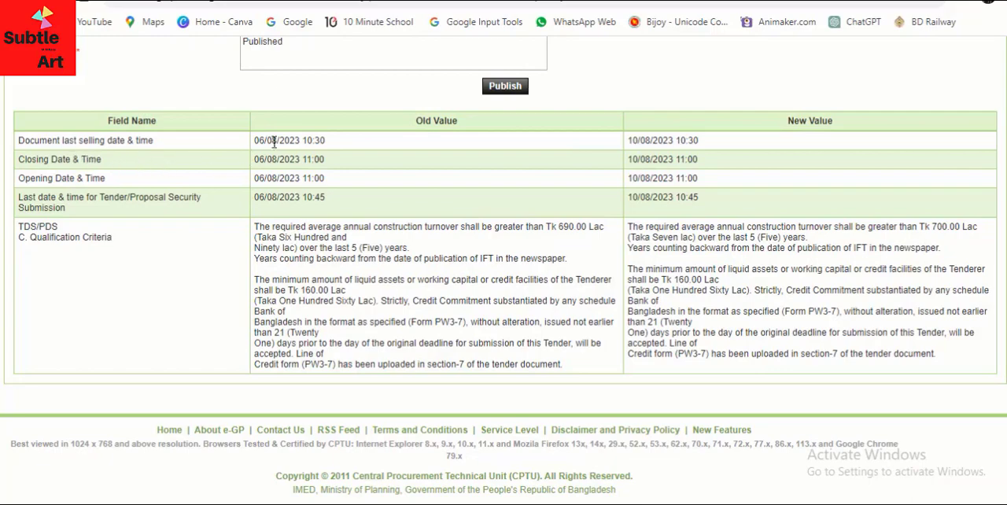
scroll(424, 350, up, 2)
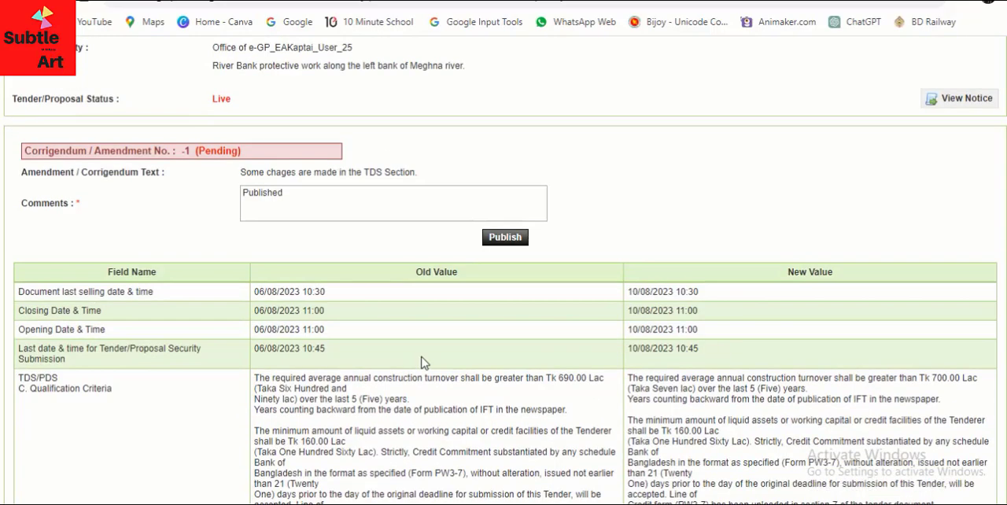
scroll(417, 360, up, 1)
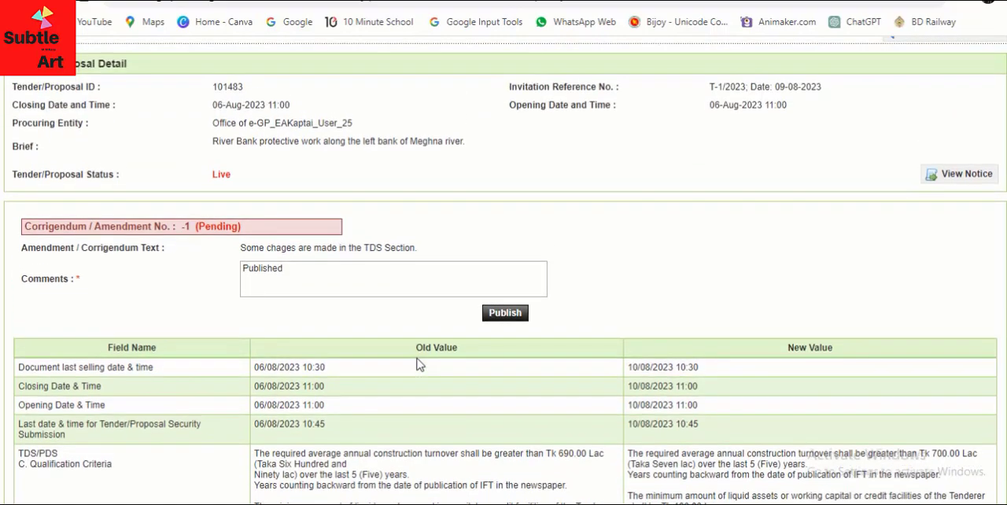
click(505, 314)
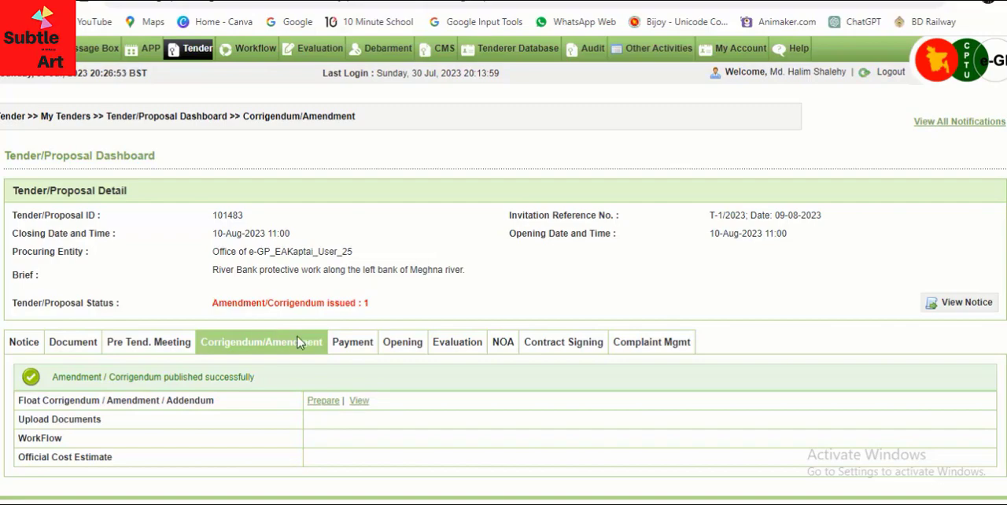
scroll(319, 342, down, 2)
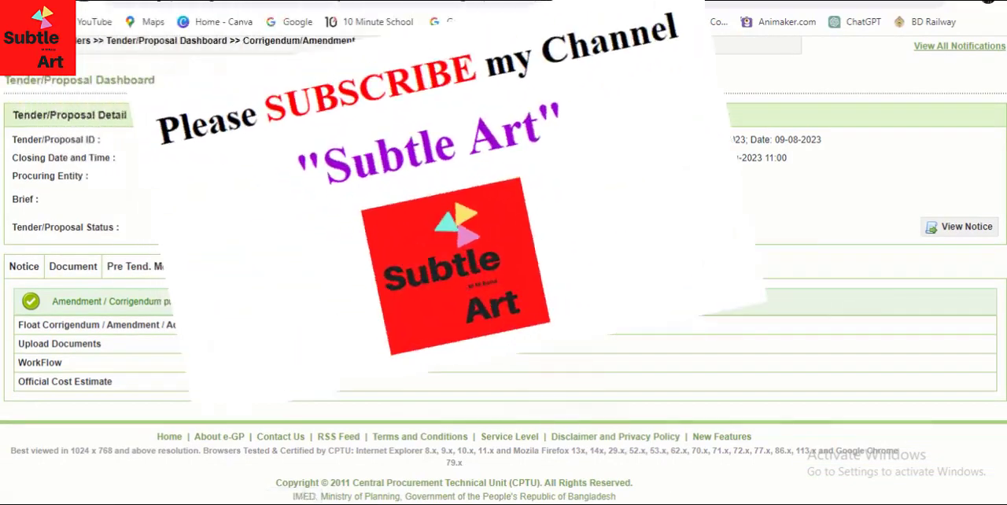